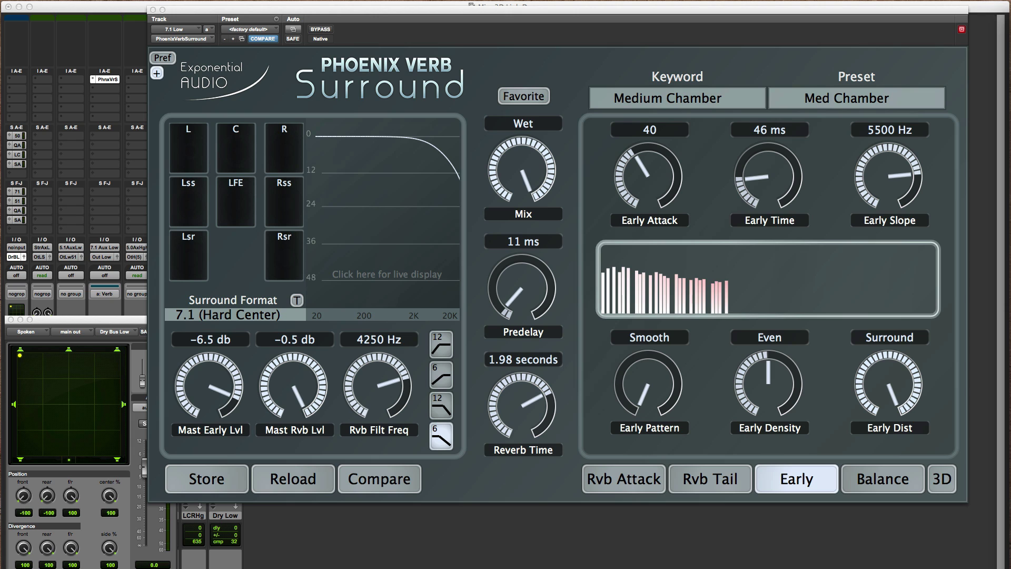
With Mix briefly at Dry, pan the track's source to front centre, then return Mix to fully Wet
click(520, 157)
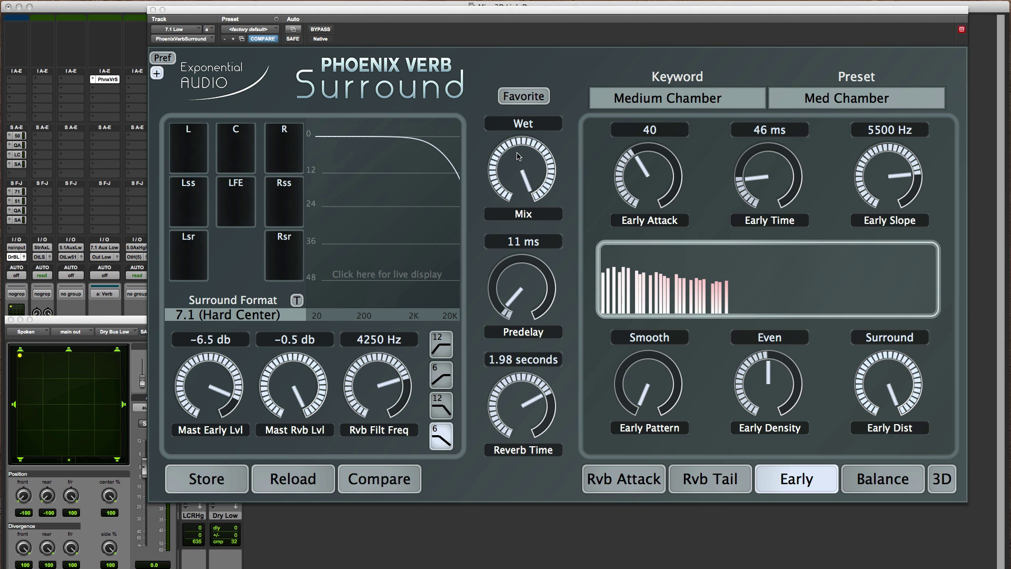
drag(520, 157, 480, 325)
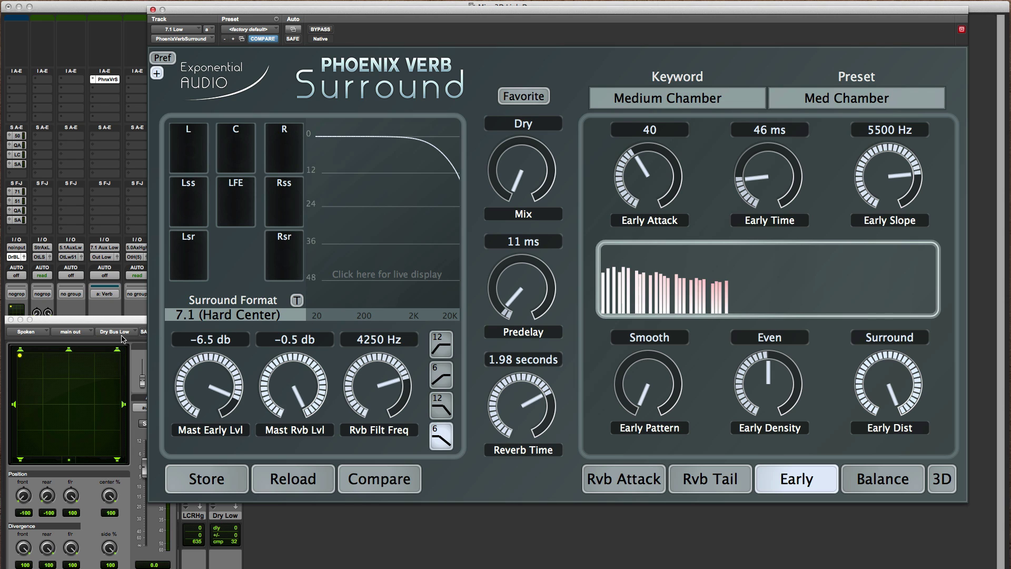
click(105, 329)
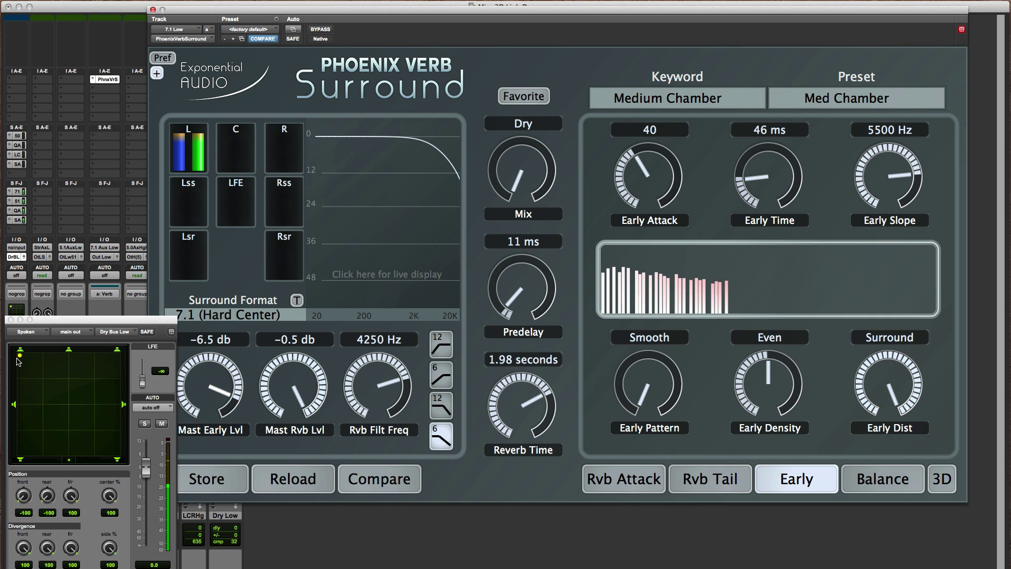
drag(18, 354, 69, 353)
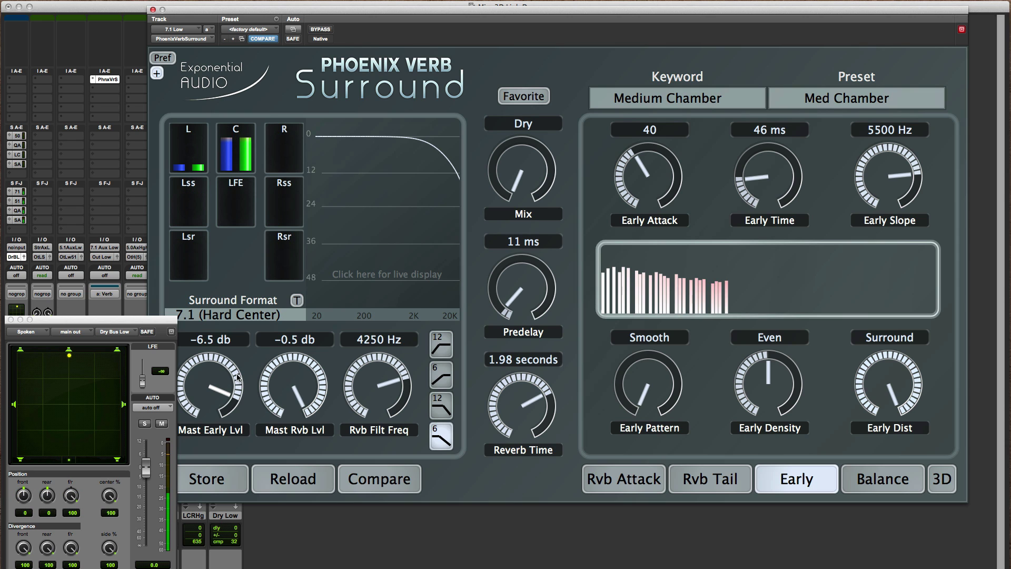
drag(521, 169, 523, 36)
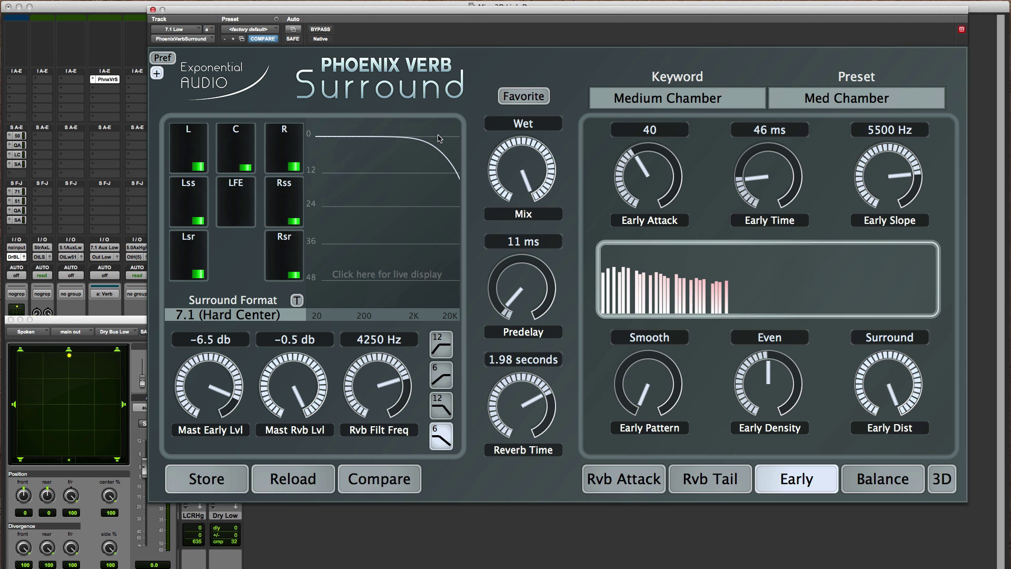
Turn Mast Rvb Lvl down to OFF and raise Mast Early Lvl to 0.0 dB
drag(304, 358, 287, 525)
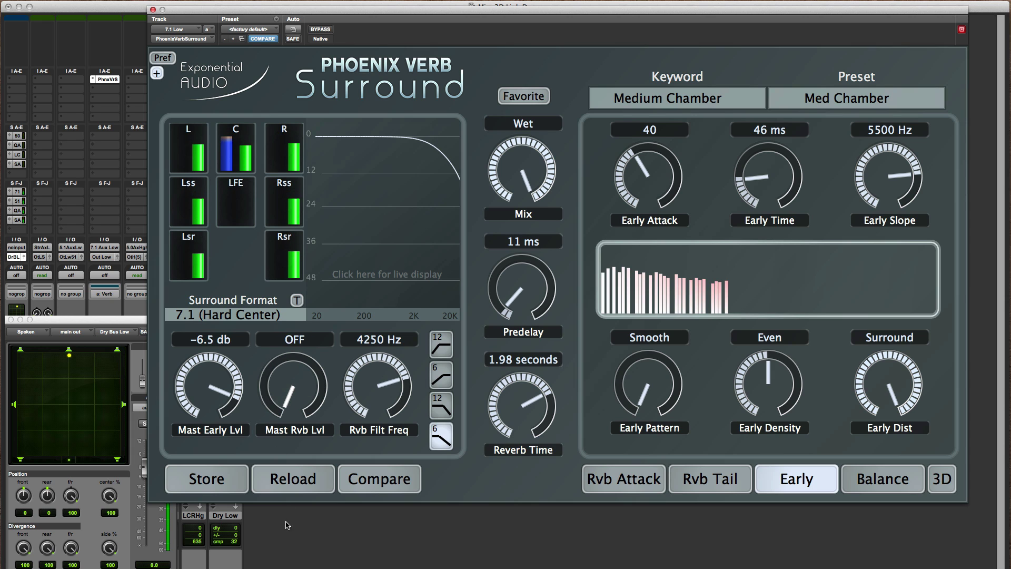
drag(215, 405, 211, 383)
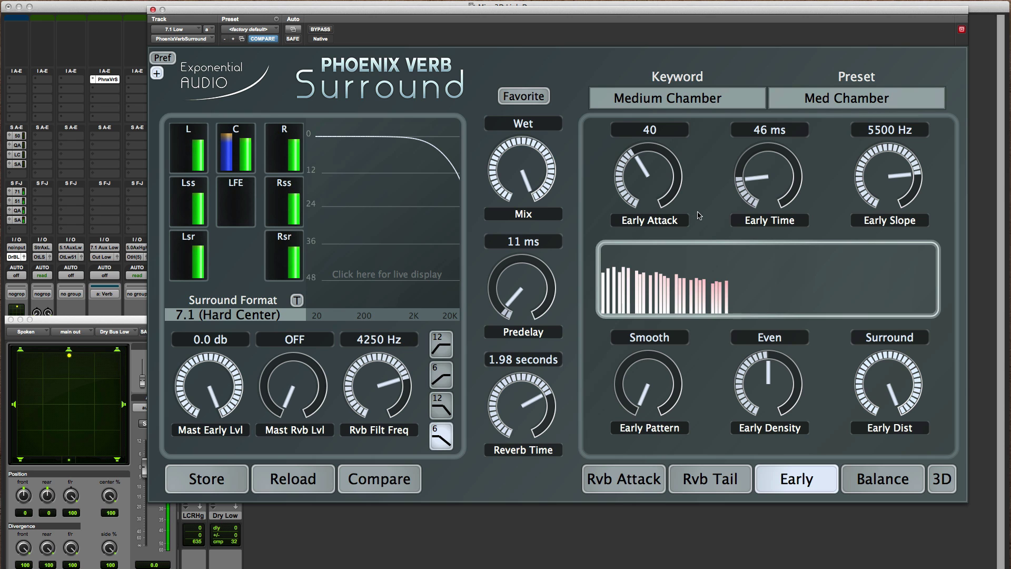
Audition higher Early Attack values and lengthen Early Time toward 160 ms, then shorten it to 92 ms
mouse_move(659, 186)
mouse_down()
mouse_move(658, 161)
mouse_move(653, 204)
mouse_move(655, 155)
mouse_move(649, 192)
mouse_up()
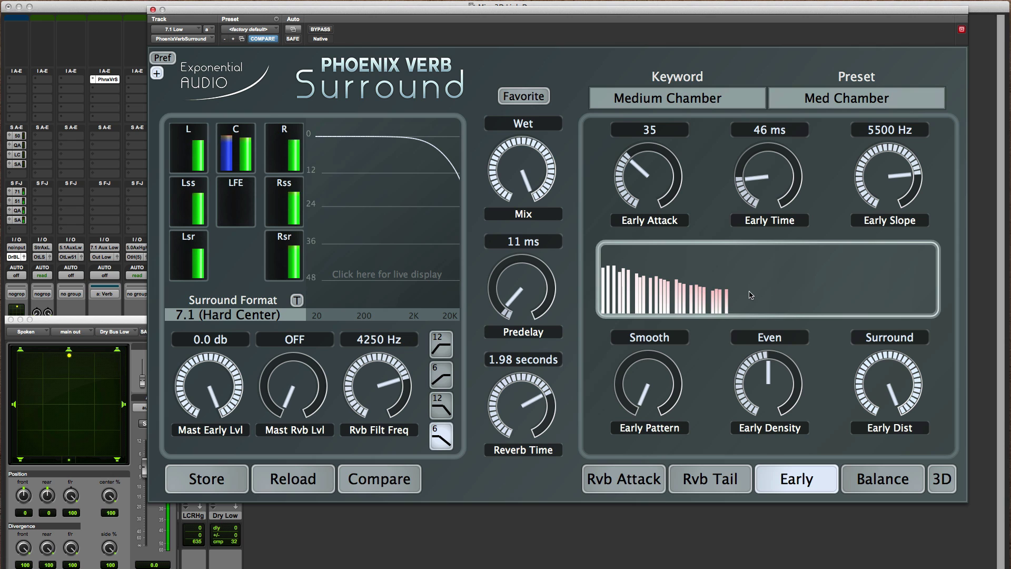
mouse_move(667, 185)
mouse_down()
mouse_move(673, 125)
mouse_move(667, 221)
mouse_move(665, 175)
mouse_up()
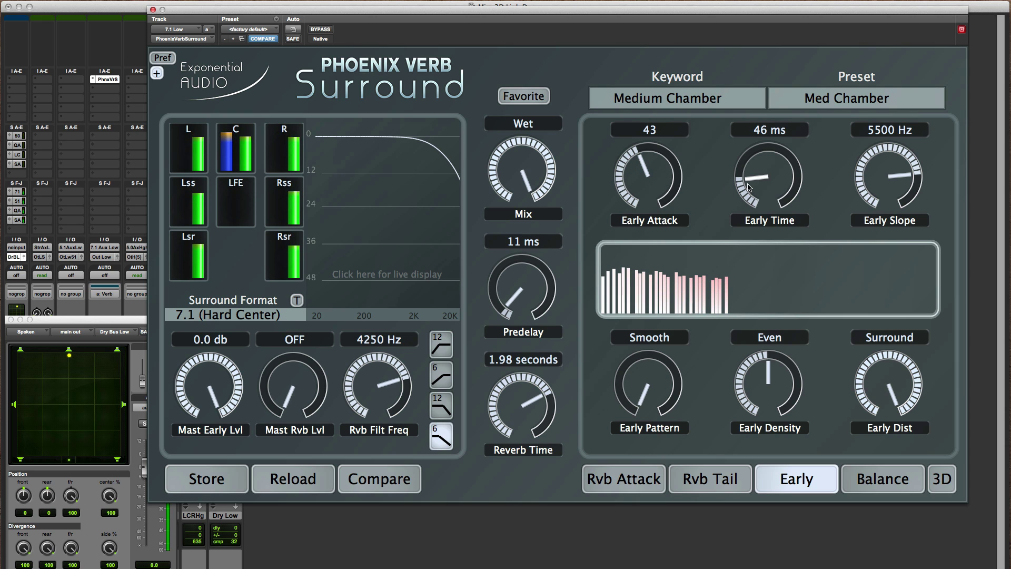
drag(749, 187, 759, 144)
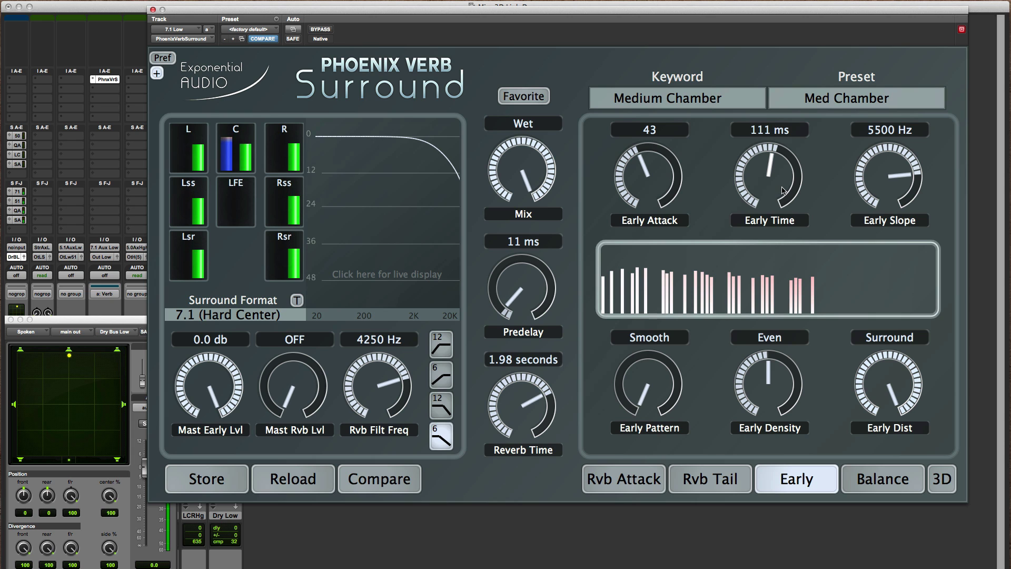
drag(784, 192, 775, 167)
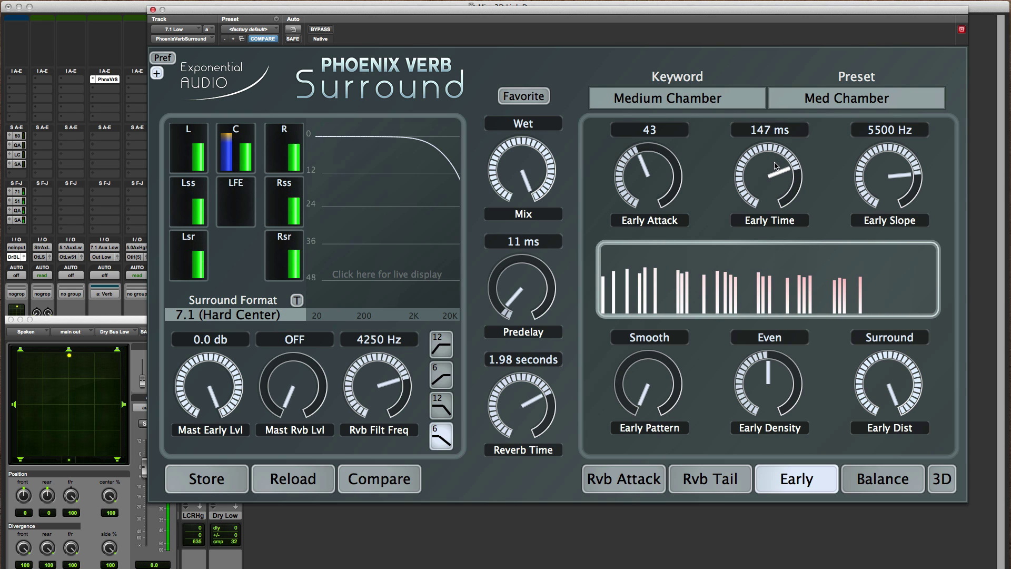
drag(774, 166, 778, 206)
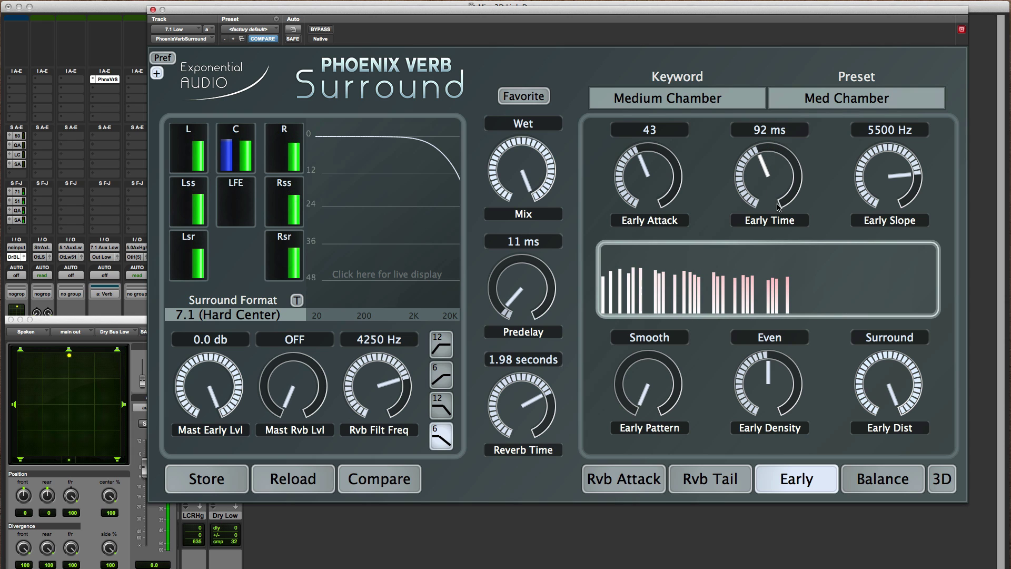
Sweep Early Slope down through 150–325 Hz, then settle on attack 42, 20000 Hz slope and 88 ms time
drag(882, 175, 880, 217)
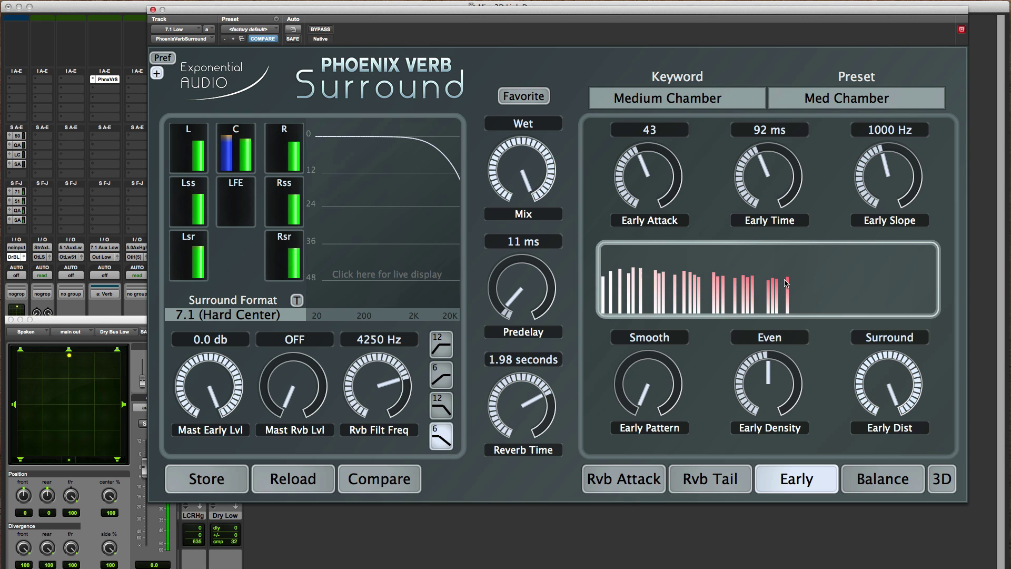
mouse_move(864, 199)
mouse_down()
mouse_move(870, 221)
mouse_move(883, 153)
mouse_move(870, 205)
mouse_up()
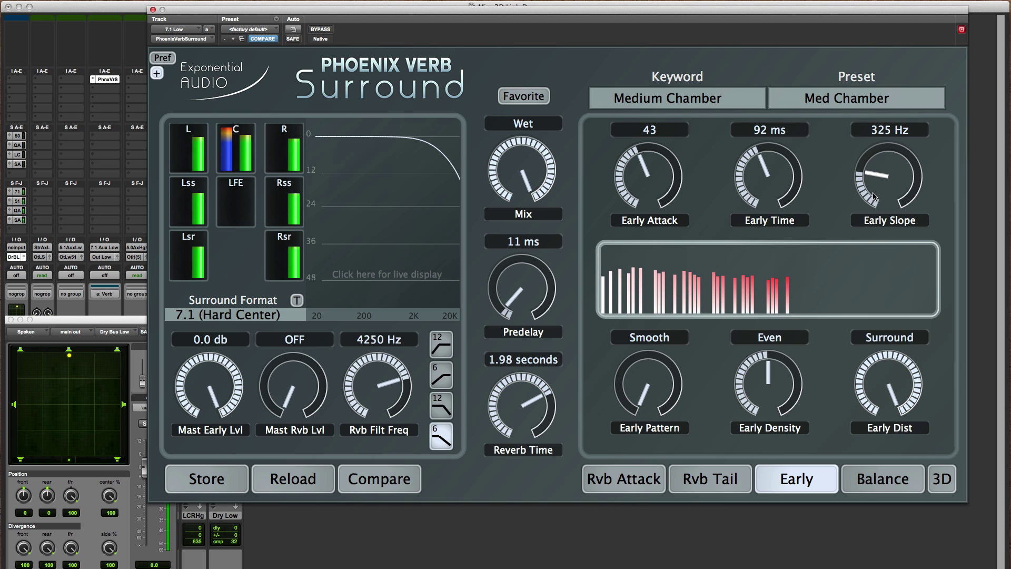
drag(876, 191, 890, 99)
drag(643, 182, 642, 184)
drag(771, 177, 772, 164)
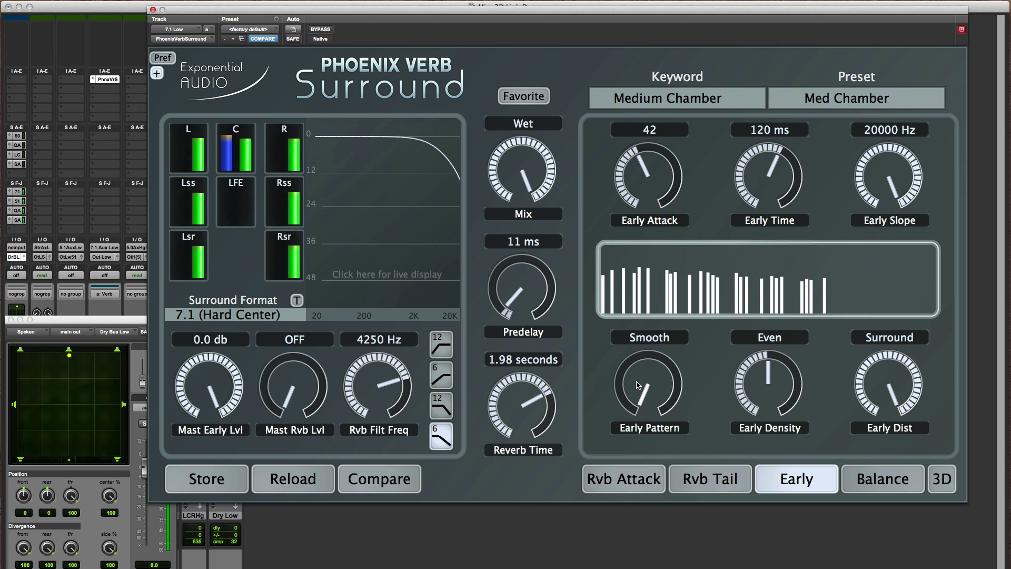
Step Early Pattern through Slap 1, Box 1, Slap 2 and Exterior while listening, ending on Slap 2
scroll(638, 385, up, 3)
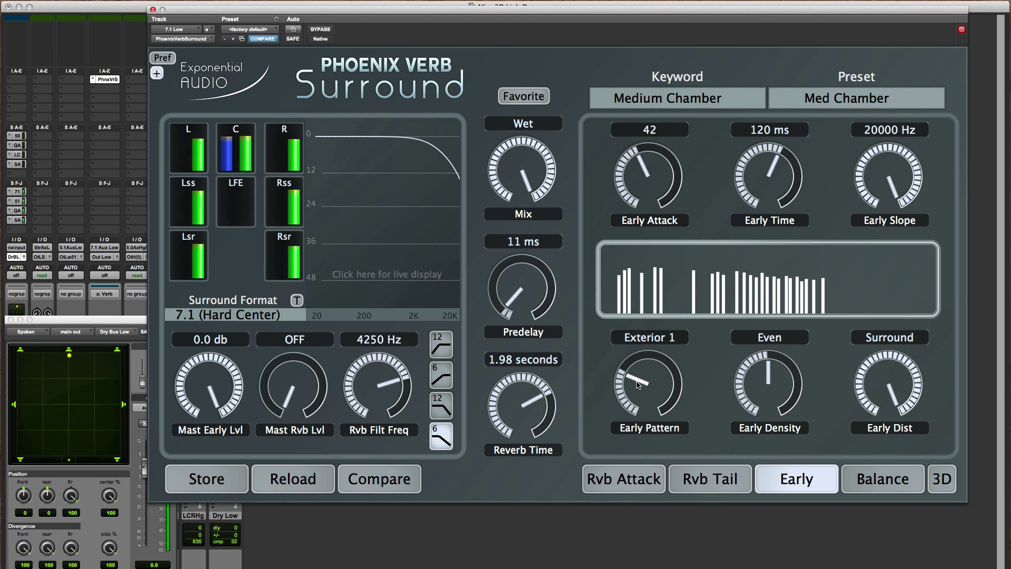
scroll(639, 385, down, 2)
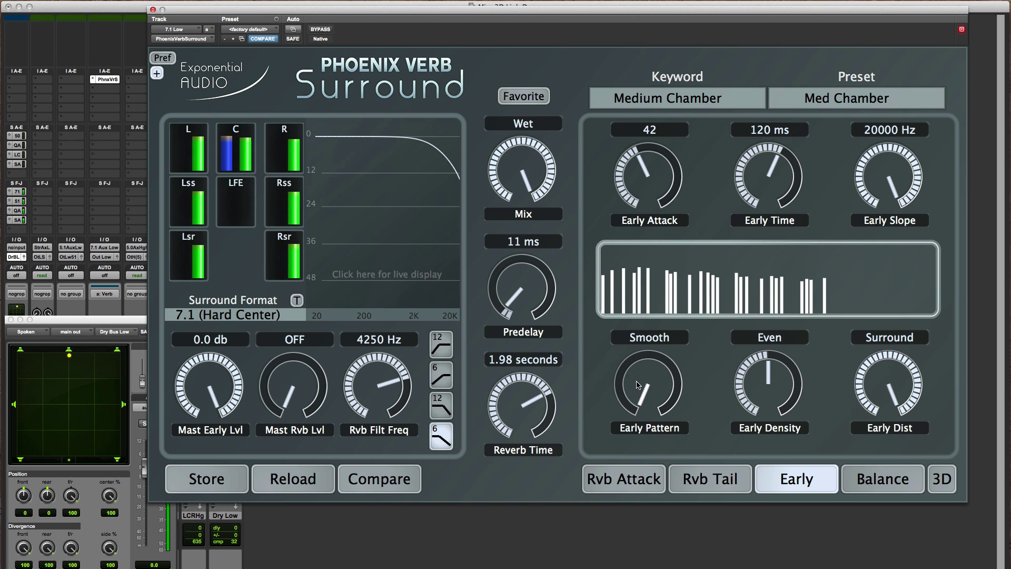
scroll(637, 384, up, 1)
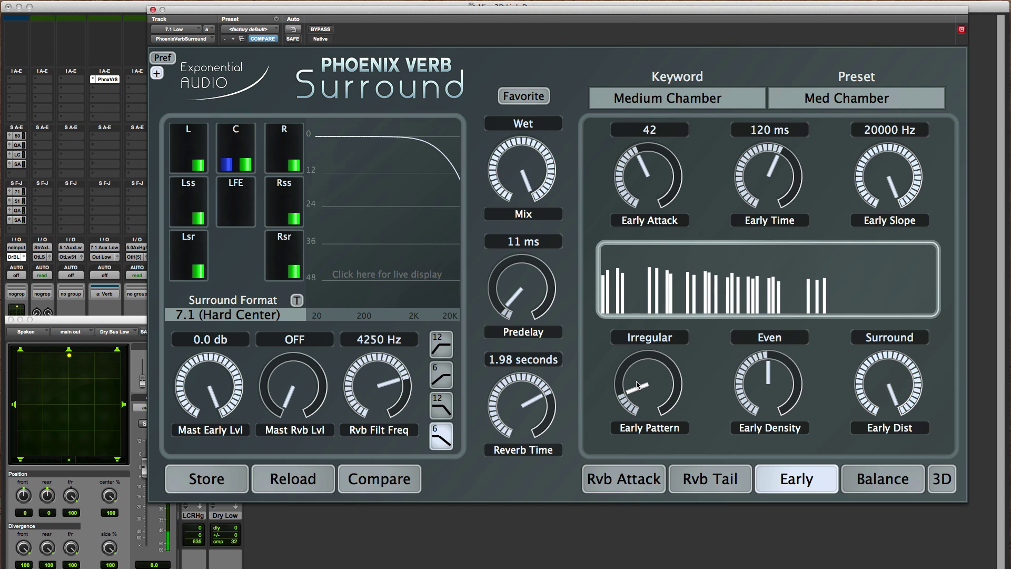
scroll(637, 385, up, 1)
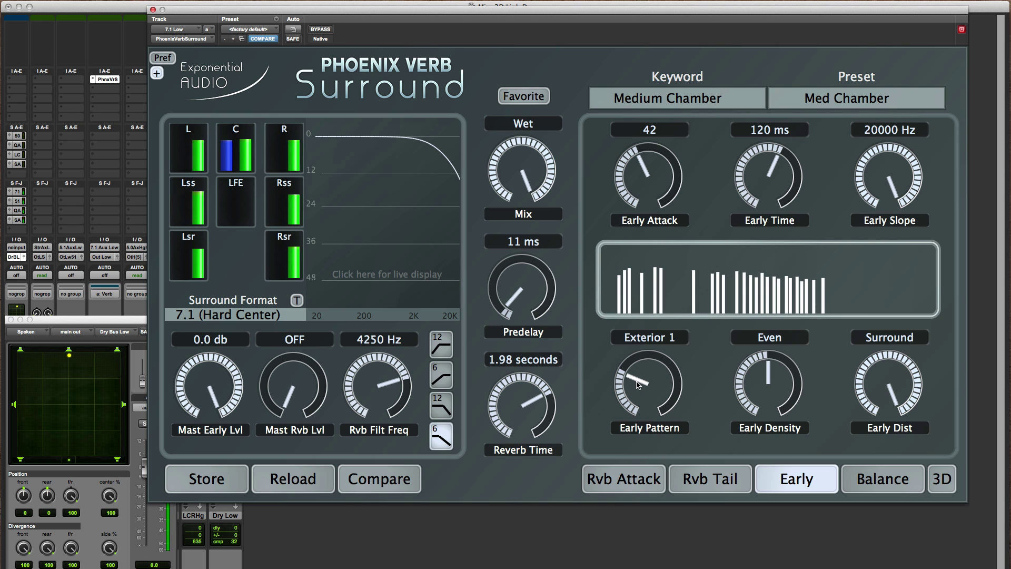
scroll(639, 385, up, 1)
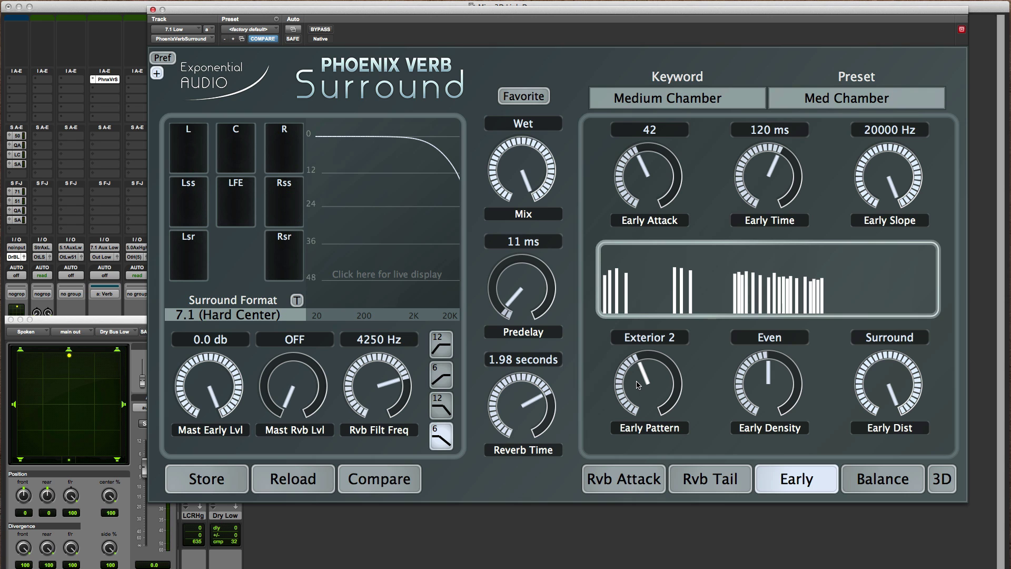
scroll(638, 385, up, 2)
scroll(639, 385, down, 2)
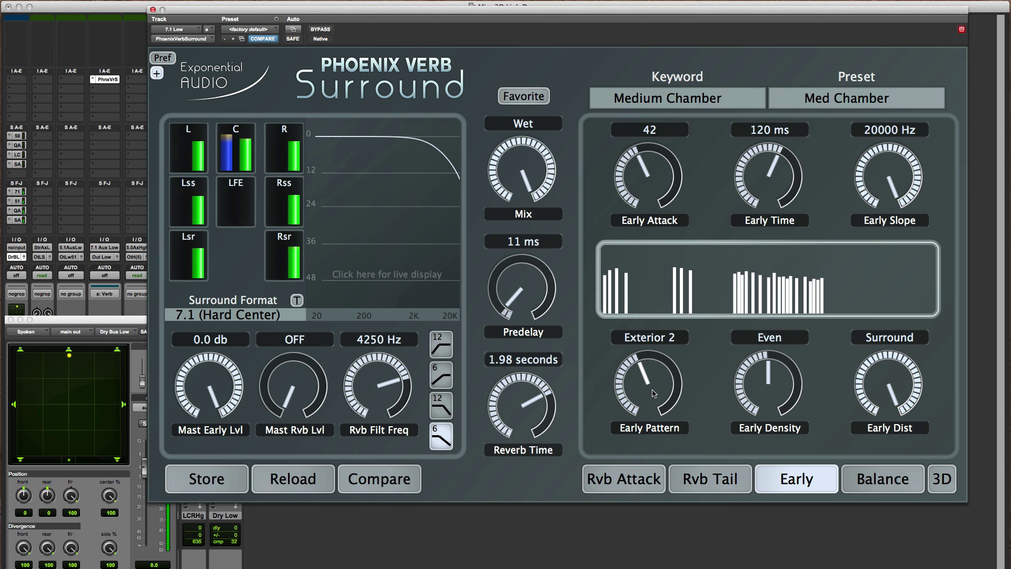
scroll(654, 393, up, 1)
scroll(654, 393, up, 1)
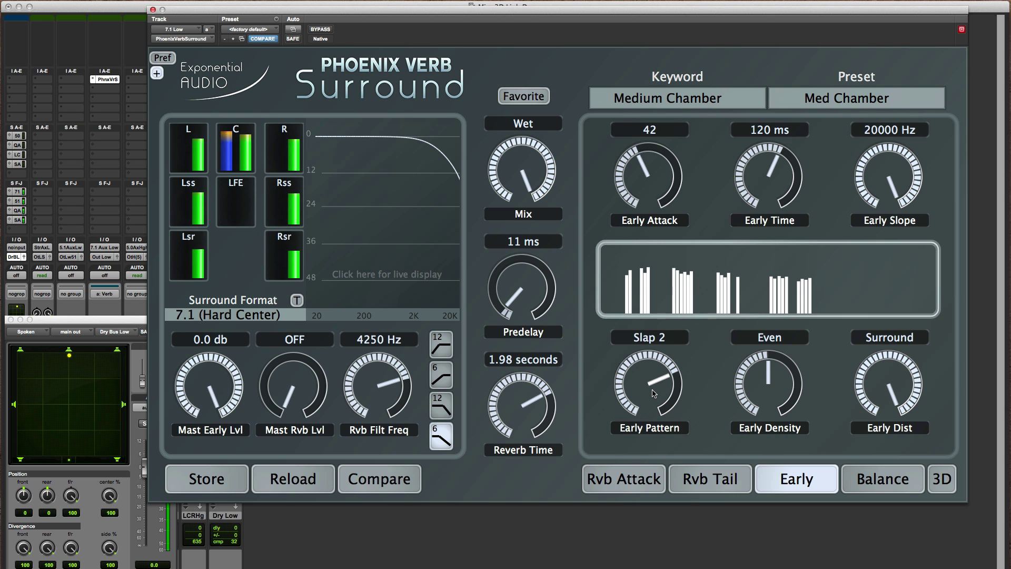
scroll(654, 394, up, 1)
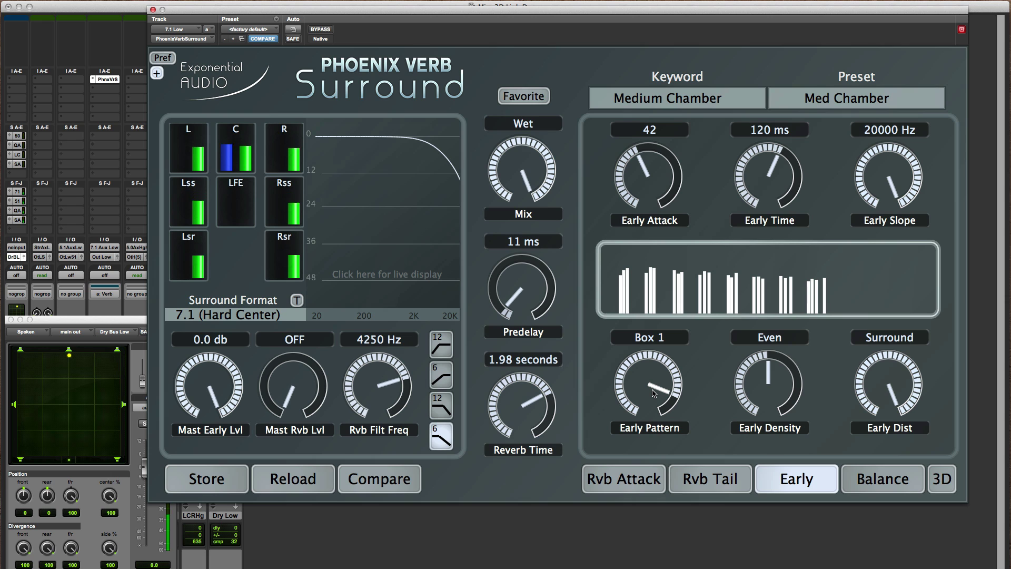
scroll(654, 393, up, 1)
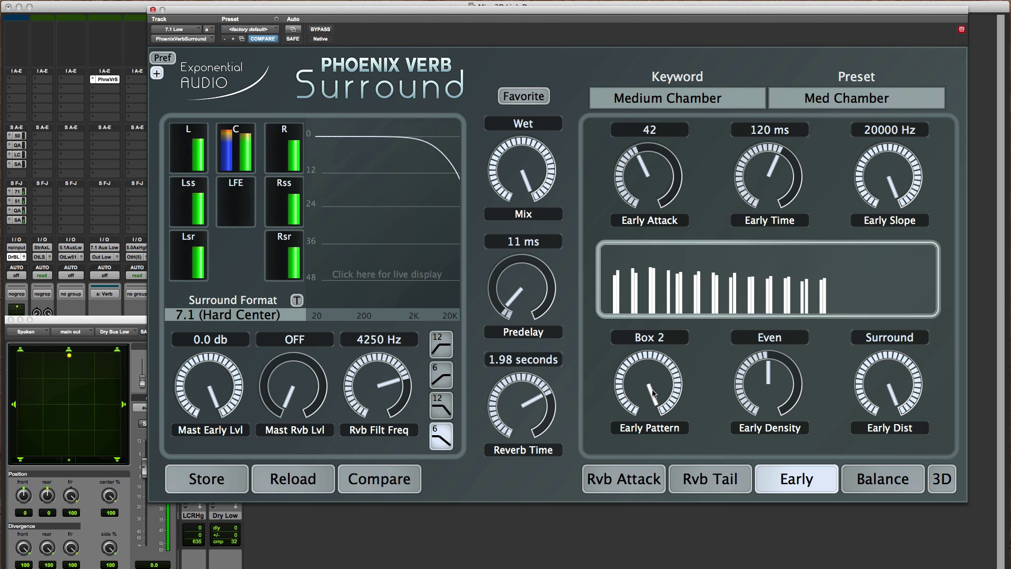
scroll(654, 394, down, 2)
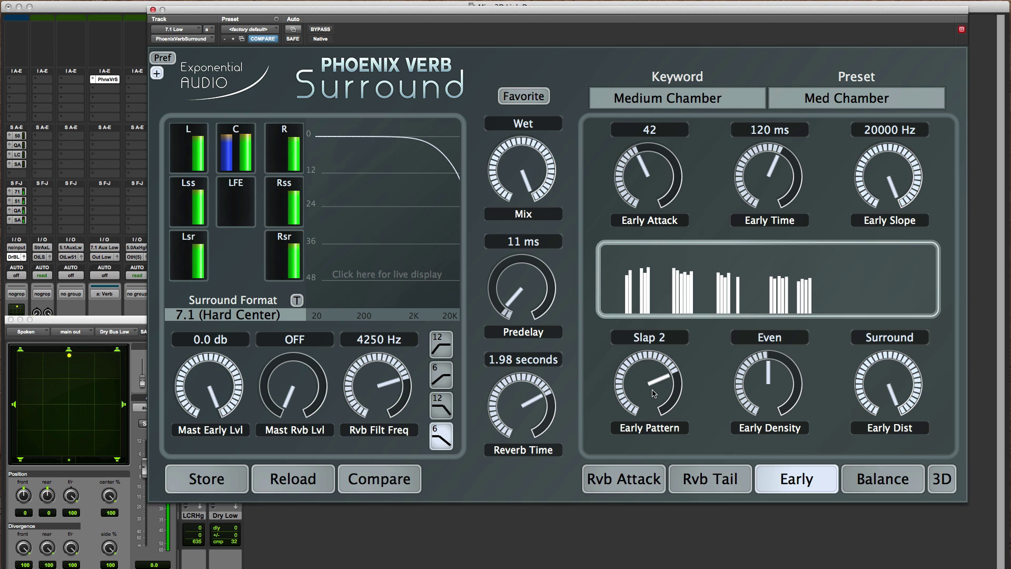
scroll(653, 393, down, 1)
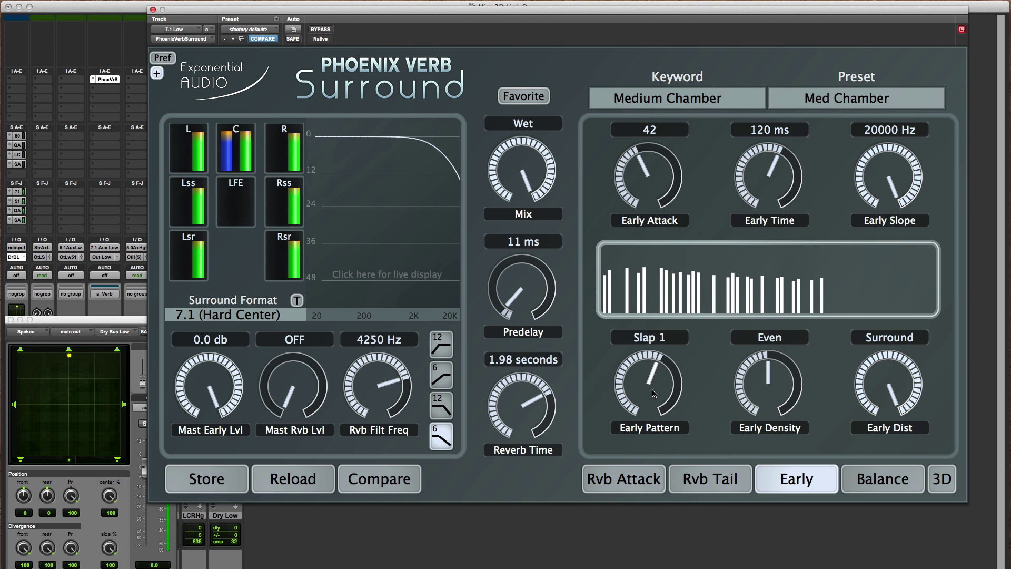
scroll(653, 394, up, 2)
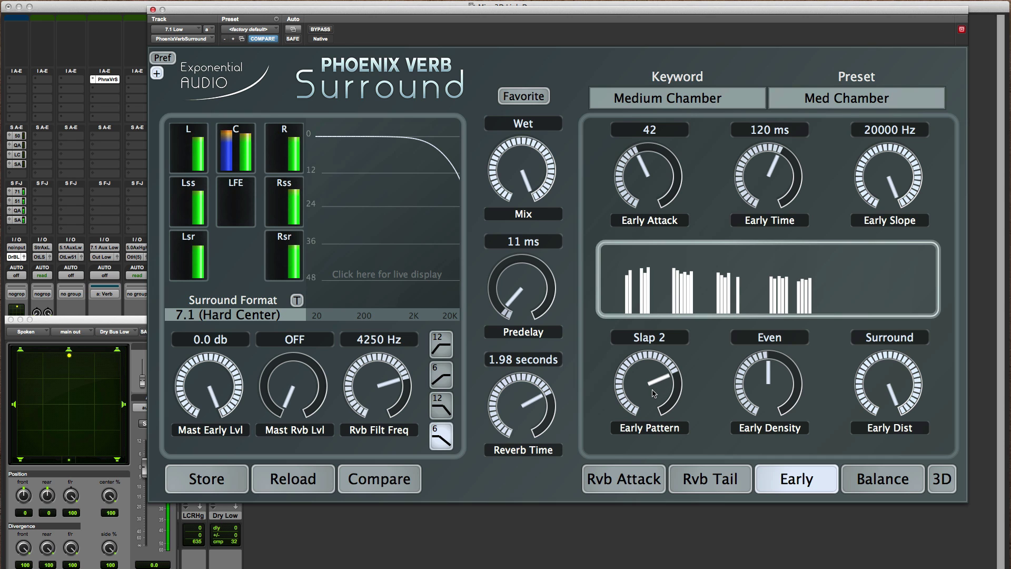
Scroll the Early Pattern to Irregular
scroll(665, 390, down, 2)
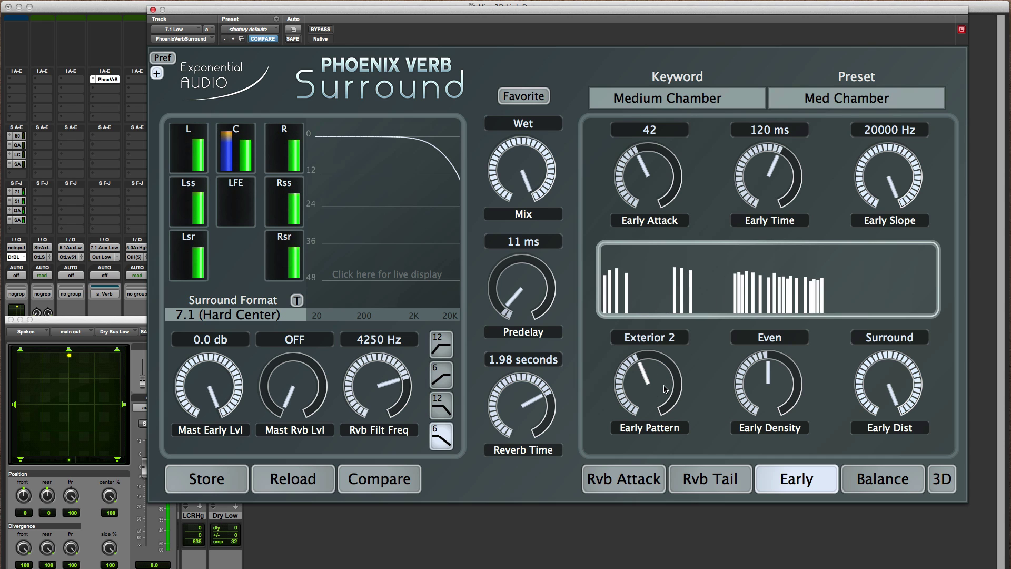
scroll(665, 389, down, 1)
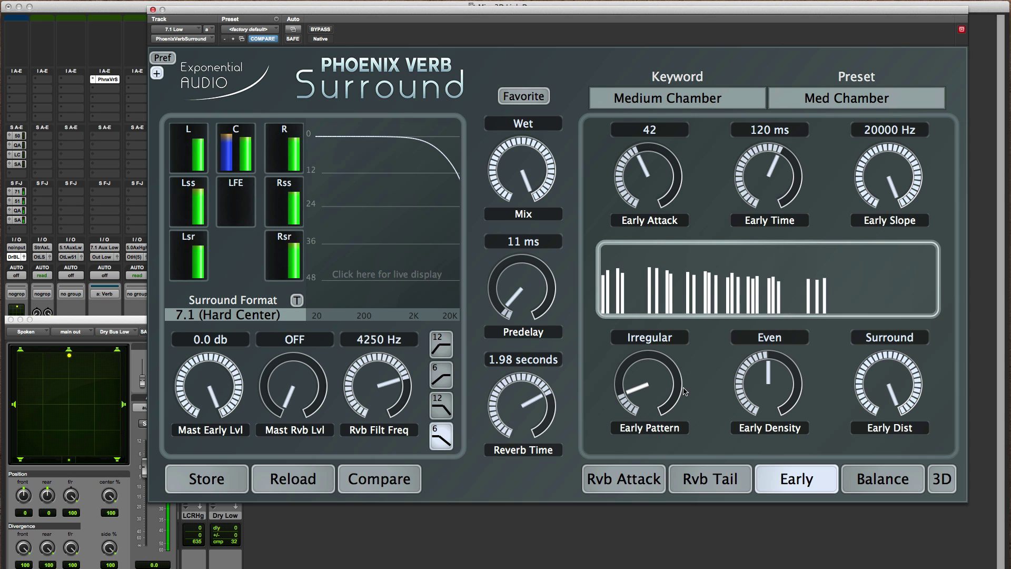
scroll(760, 390, down, 3)
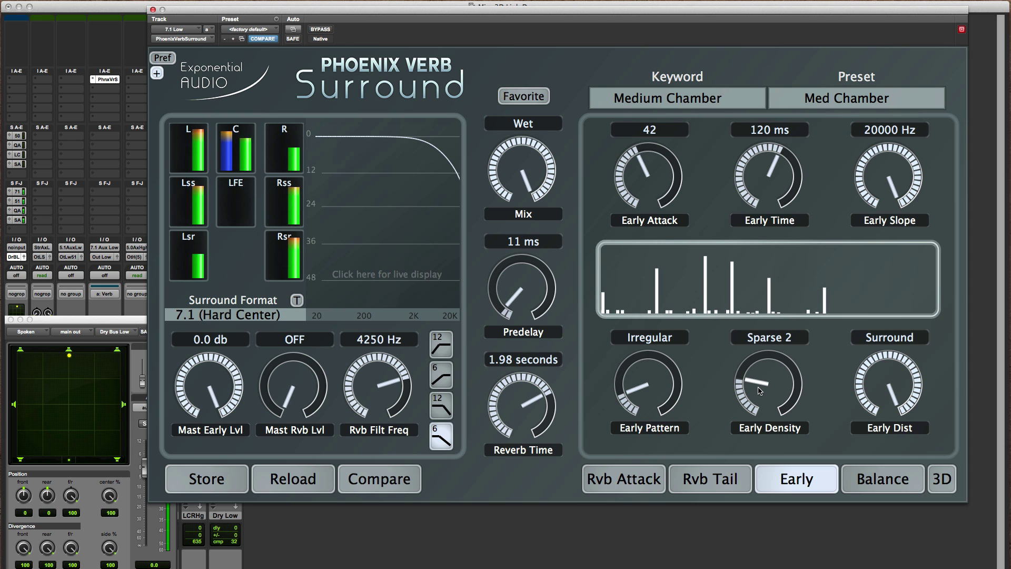
scroll(760, 390, down, 1)
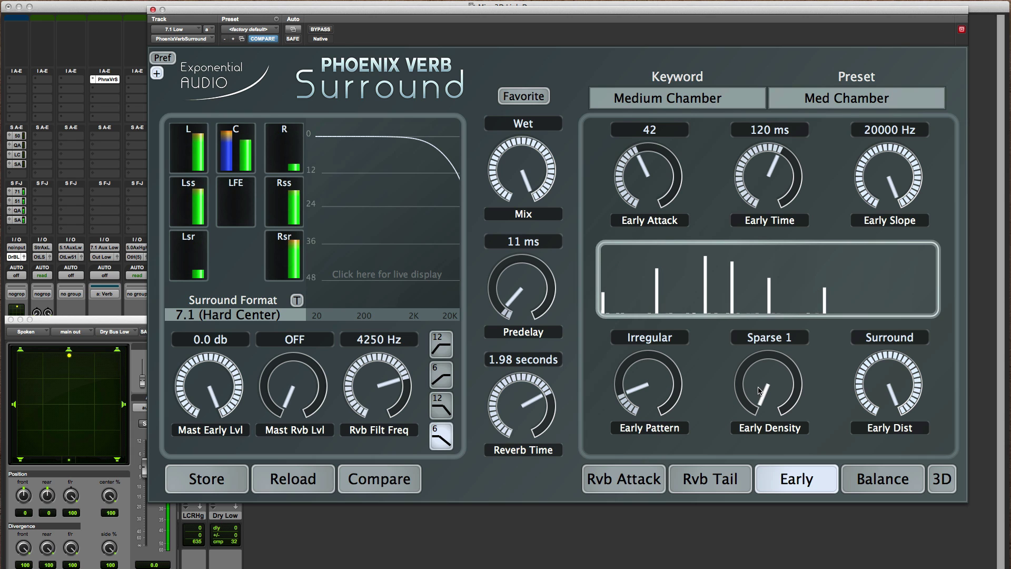
scroll(760, 390, up, 1)
scroll(760, 390, up, 3)
scroll(760, 390, up, 1)
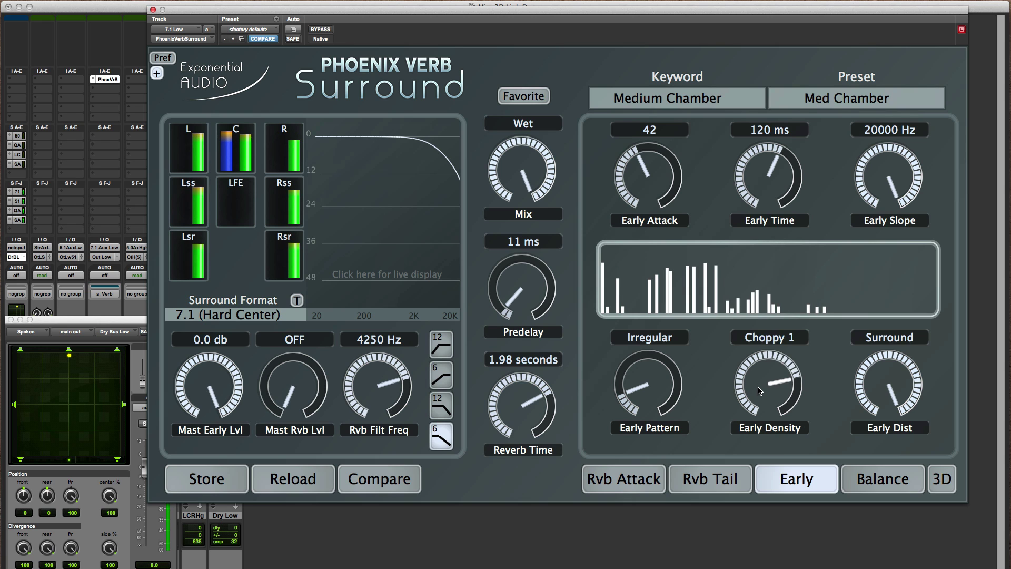
scroll(760, 391, down, 1)
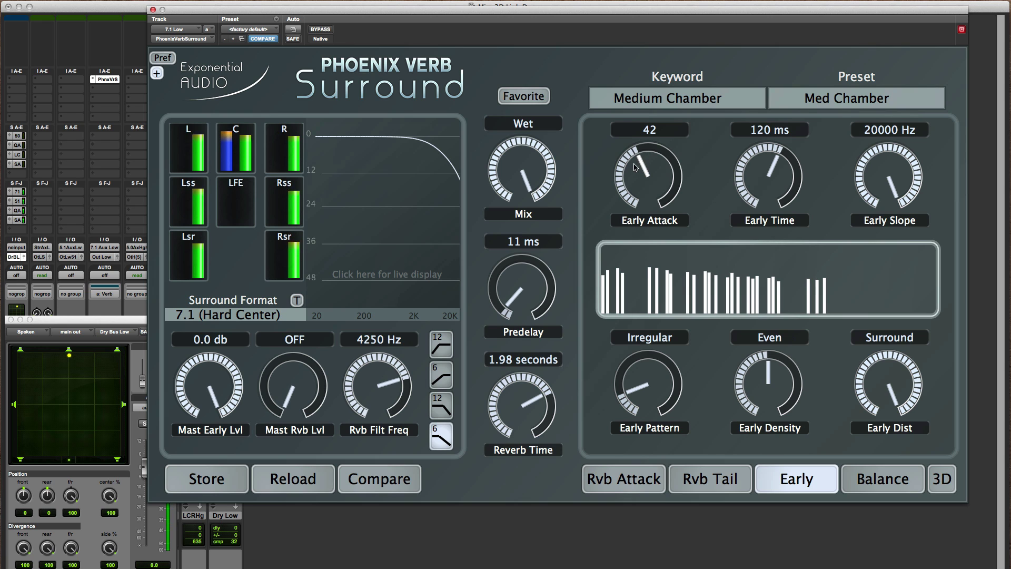
scroll(638, 146, up, 4)
Set Early Attack to 46 and compare Early Density Sparse 2 and Choppy 1, returning to Even
drag(638, 146, 639, 170)
scroll(765, 405, up, 1)
scroll(765, 405, down, 1)
scroll(764, 404, down, 2)
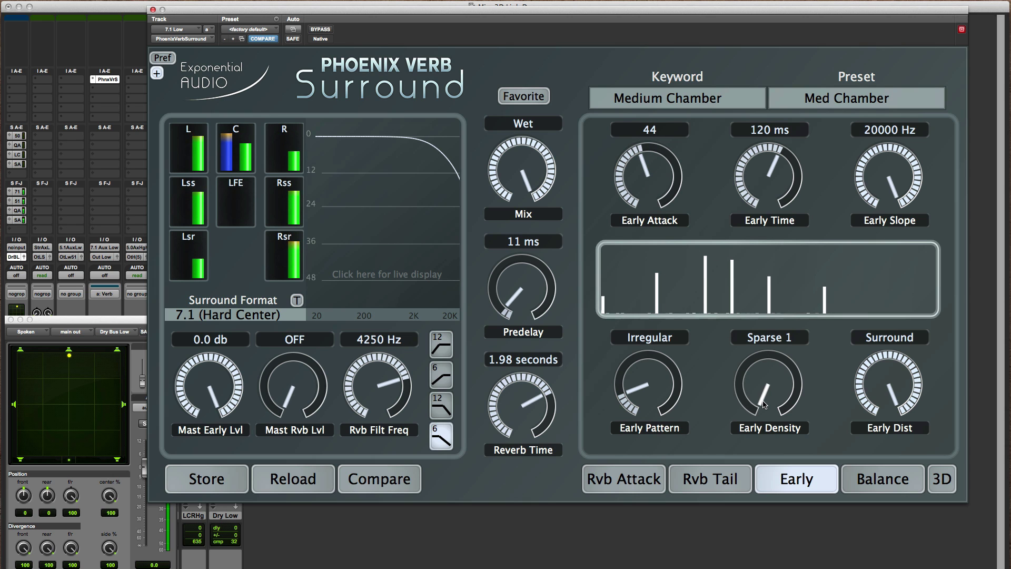
scroll(765, 405, up, 1)
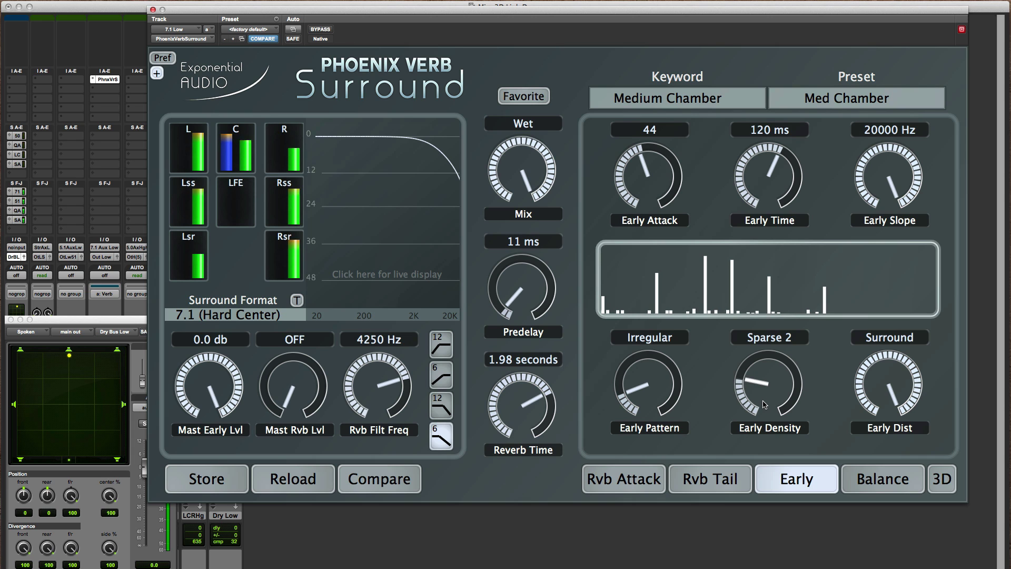
scroll(764, 405, up, 1)
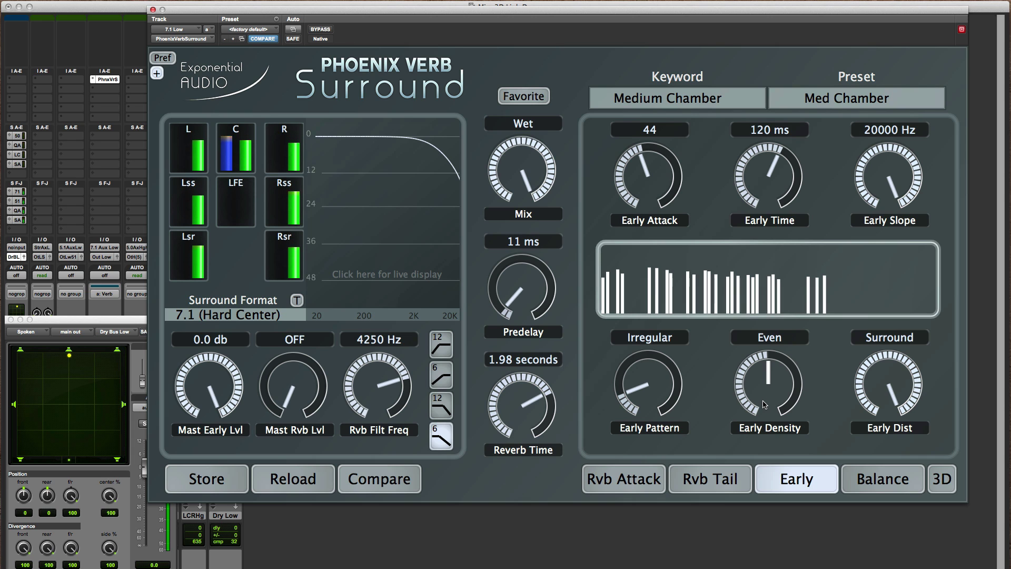
scroll(765, 405, down, 1)
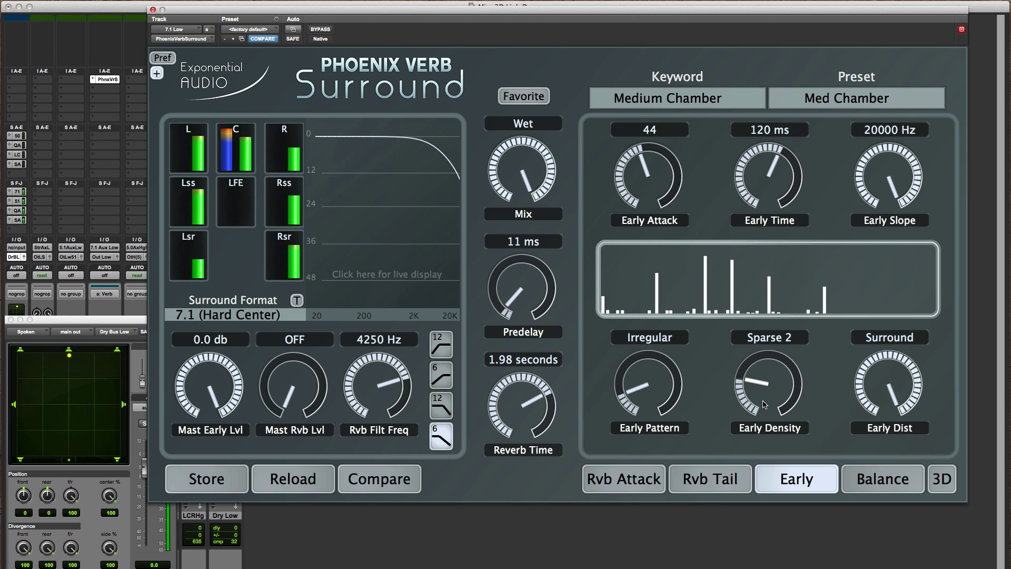
scroll(765, 404, up, 2)
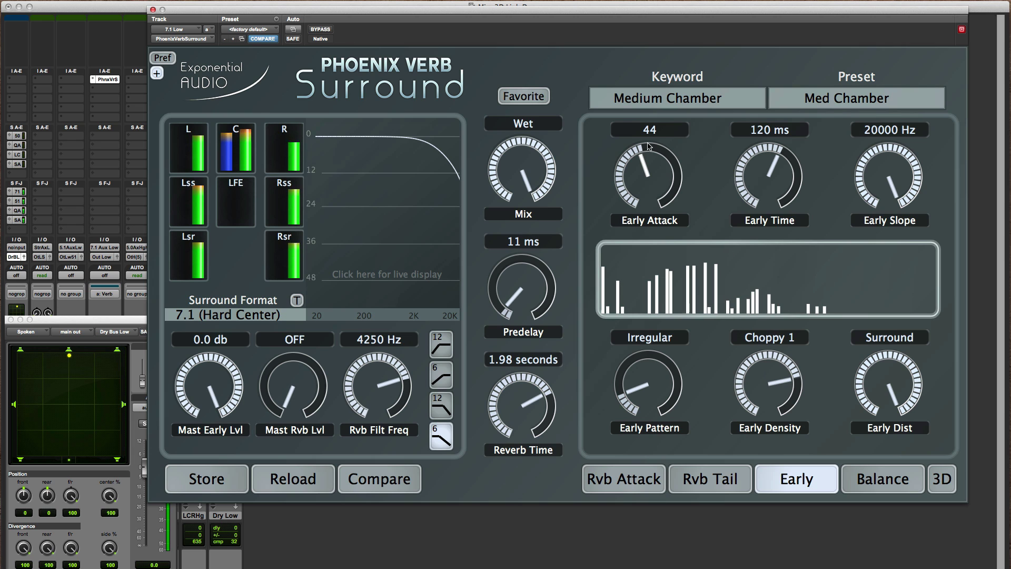
scroll(647, 172, up, 9)
scroll(647, 172, down, 8)
scroll(769, 391, up, 1)
scroll(769, 391, down, 1)
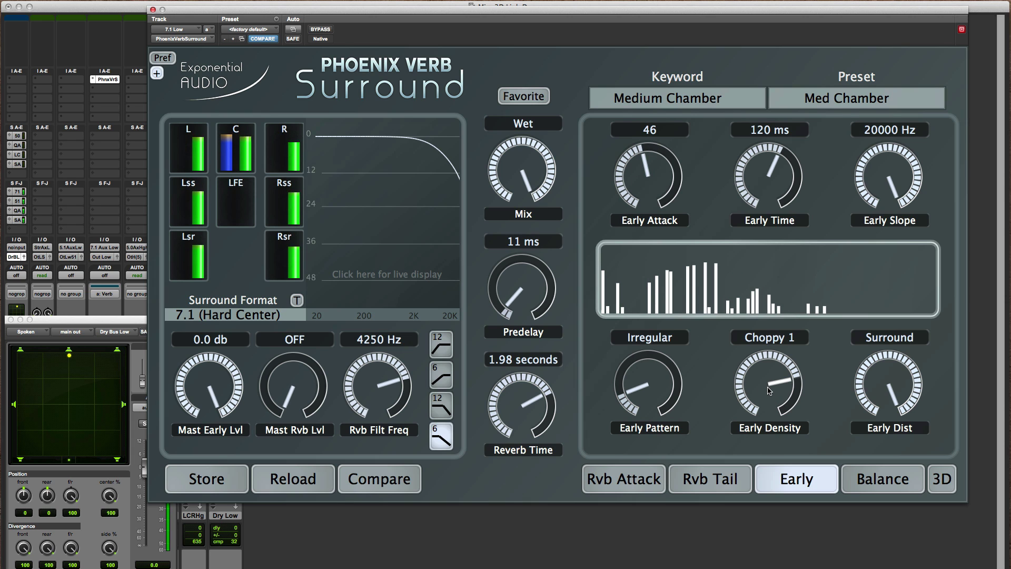
scroll(769, 391, down, 5)
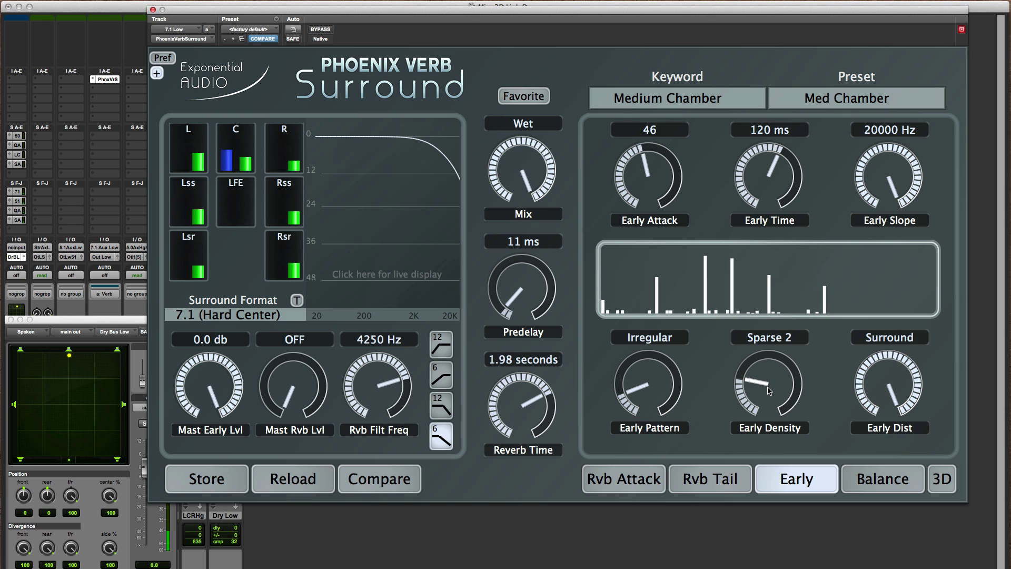
scroll(769, 391, up, 5)
scroll(769, 391, down, 2)
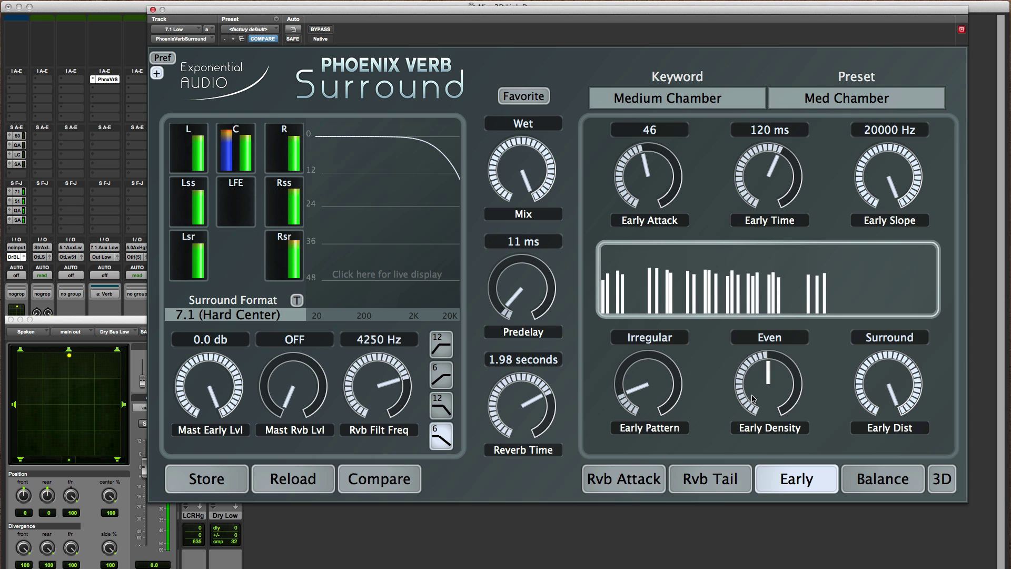
scroll(753, 399, down, 3)
scroll(753, 399, up, 4)
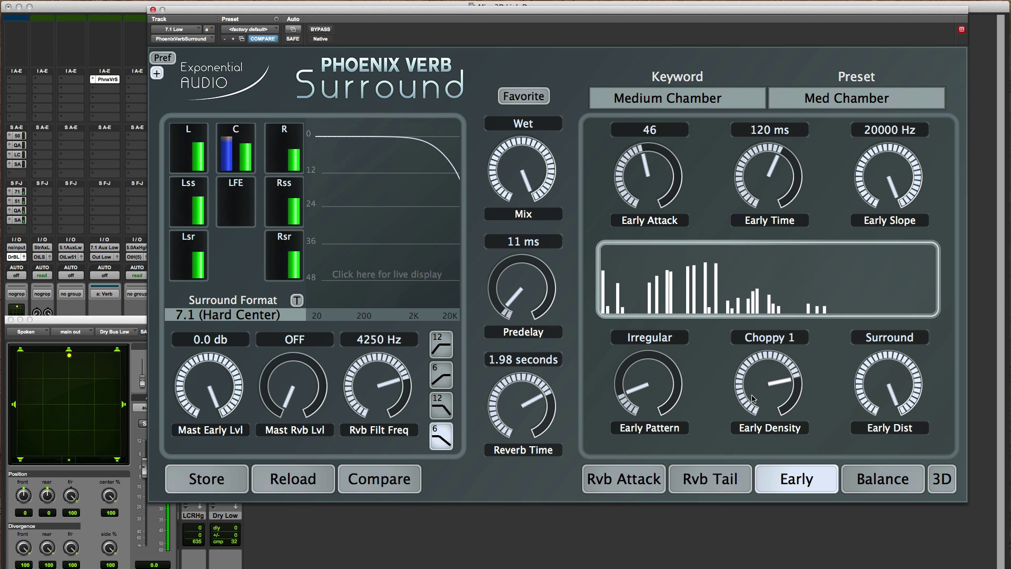
scroll(753, 400, down, 1)
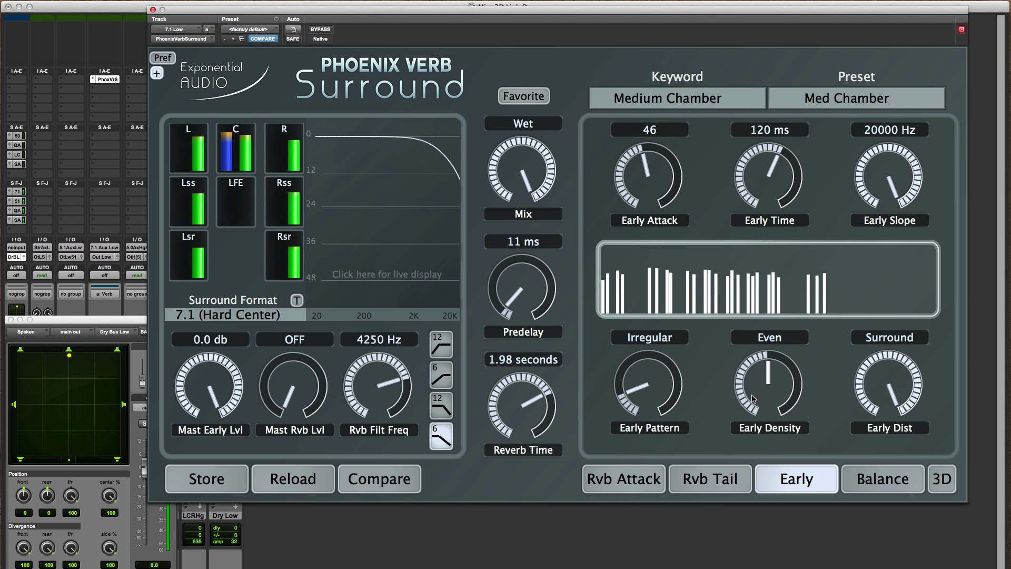
Set Early Dist to Mono and pan the source to front-left, left side and left rear
click(896, 376)
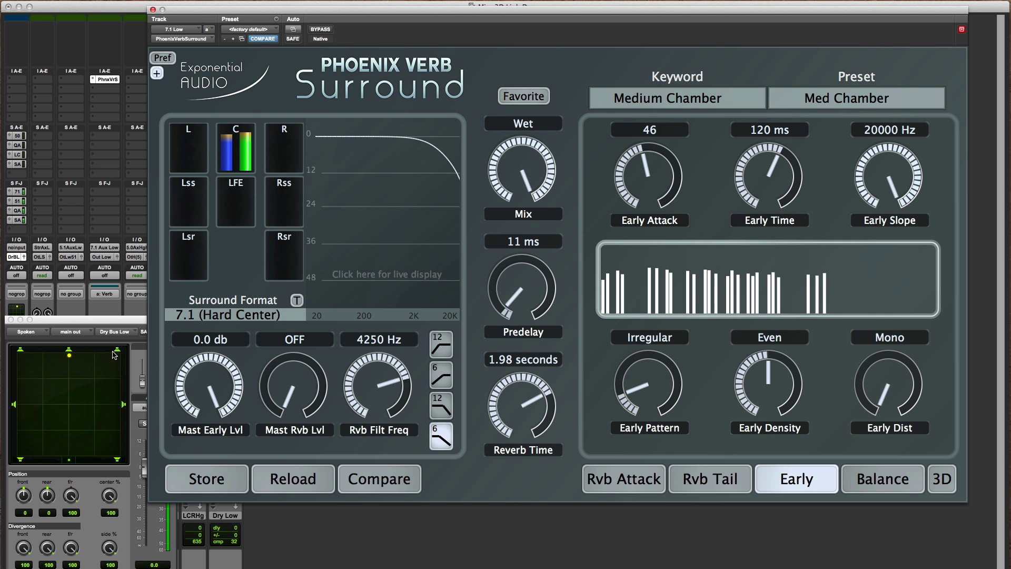
drag(69, 357, 20, 356)
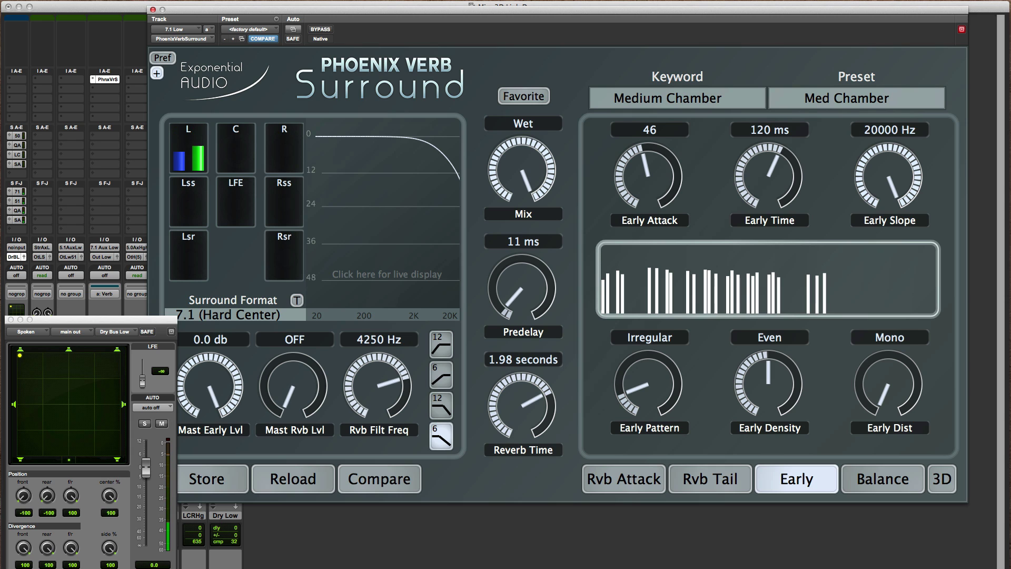
click(15, 406)
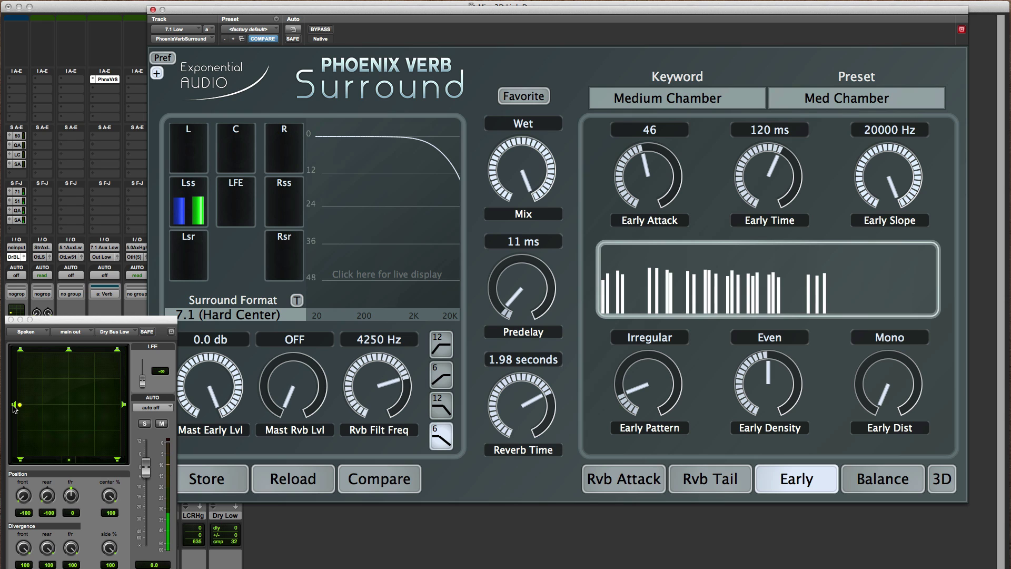
click(21, 460)
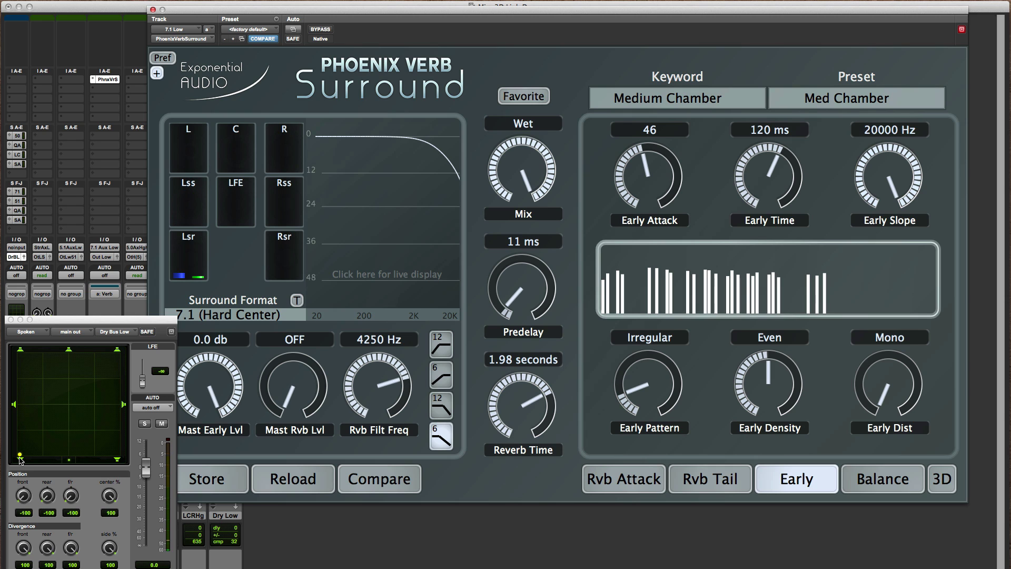
Pan the source through right rear, right side and front right, back to front centre
click(118, 460)
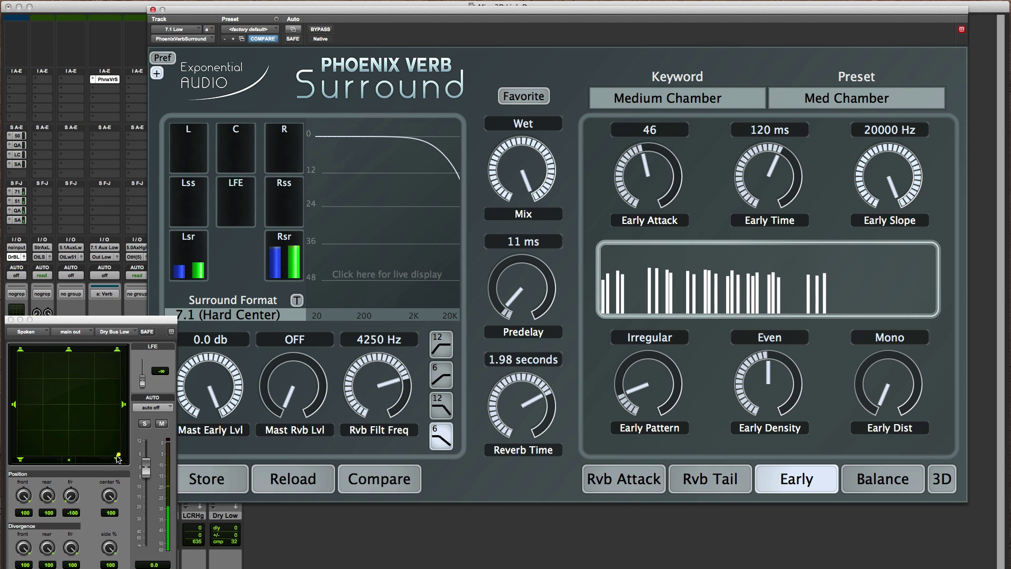
click(124, 404)
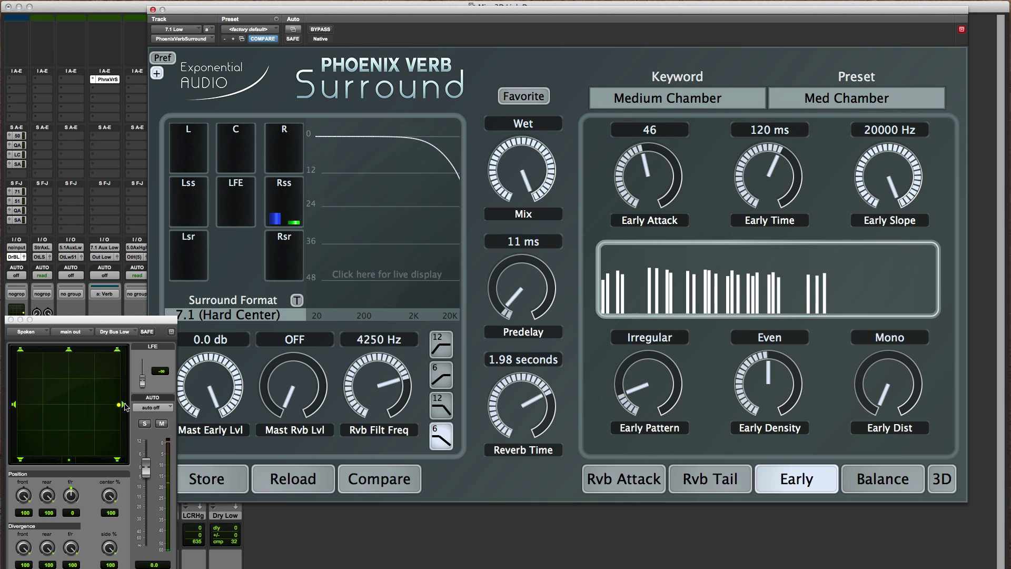
click(118, 354)
click(69, 352)
drag(69, 356, 20, 354)
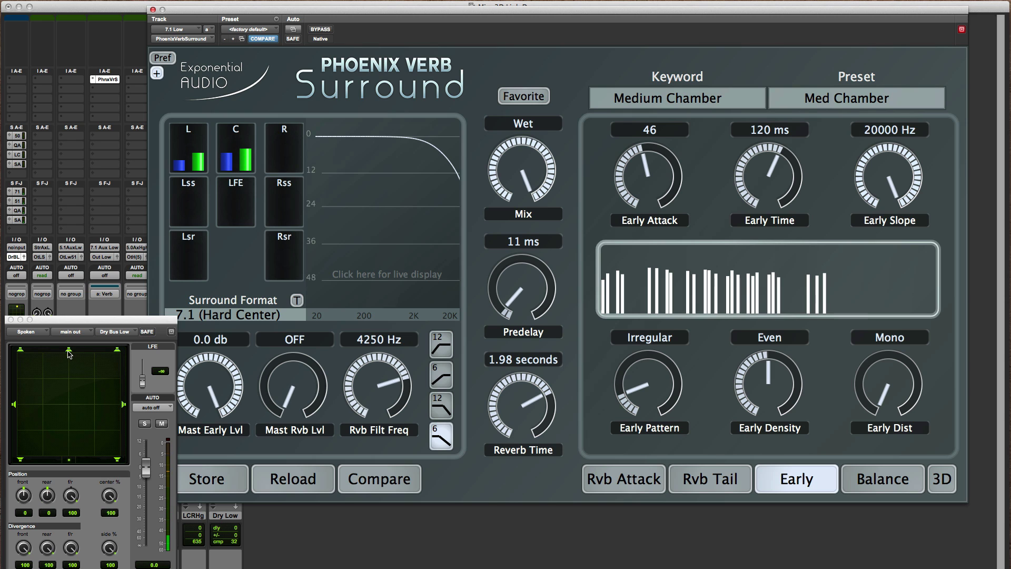
drag(69, 354, 119, 353)
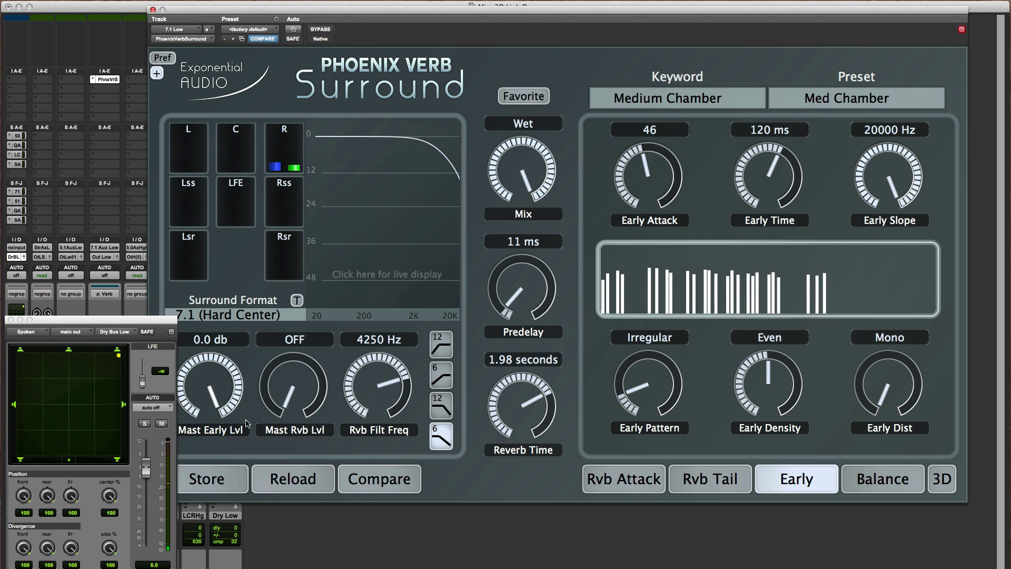
scroll(230, 400, down, 1)
scroll(230, 400, down, 1)
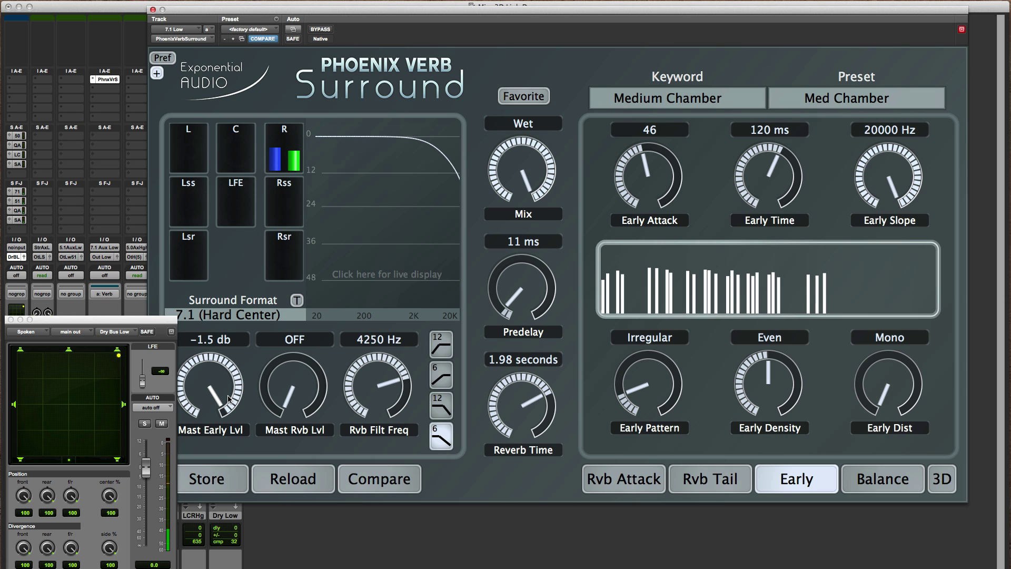
scroll(230, 400, down, 2)
scroll(230, 399, up, 3)
scroll(230, 399, up, 2)
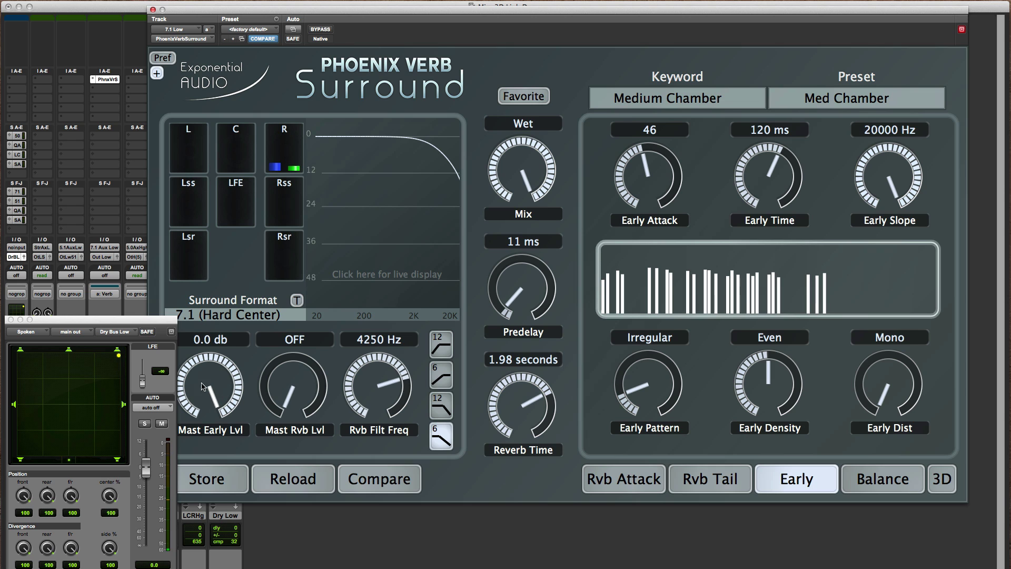
click(69, 350)
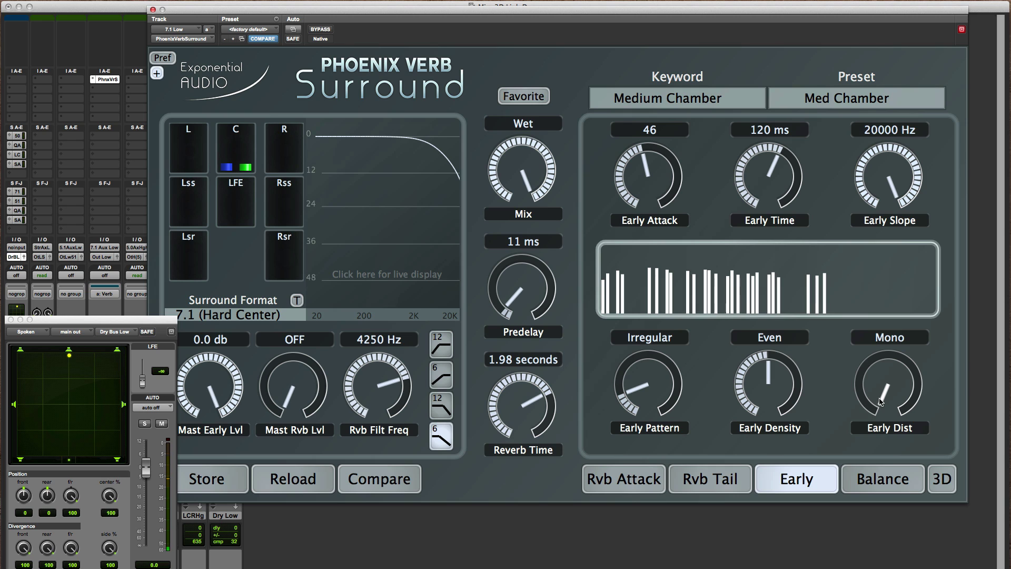
Set Early Dist to Wide Mono and pan the source to front-left, left side and rear-left
scroll(882, 403, down, 1)
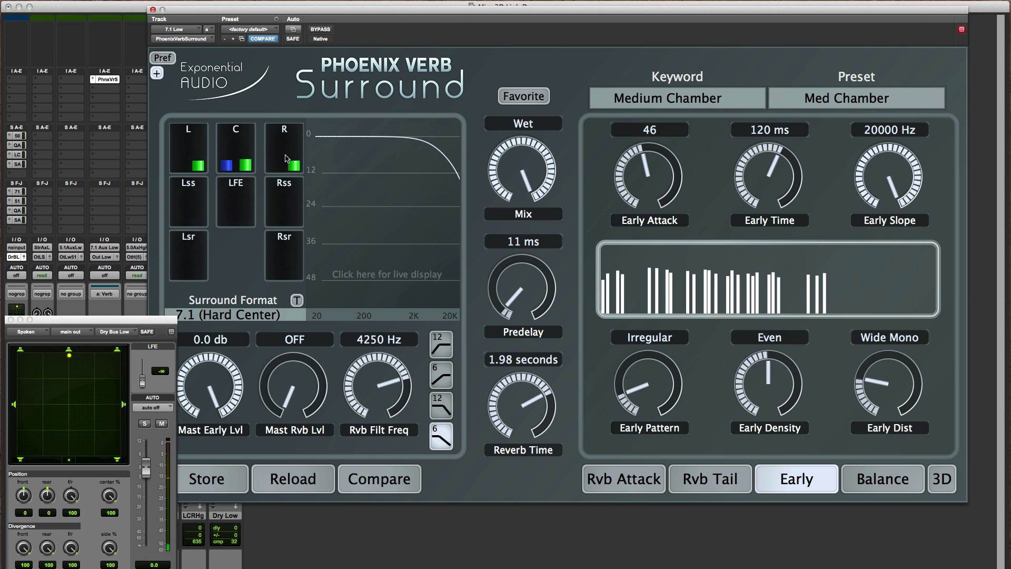
drag(69, 355, 22, 352)
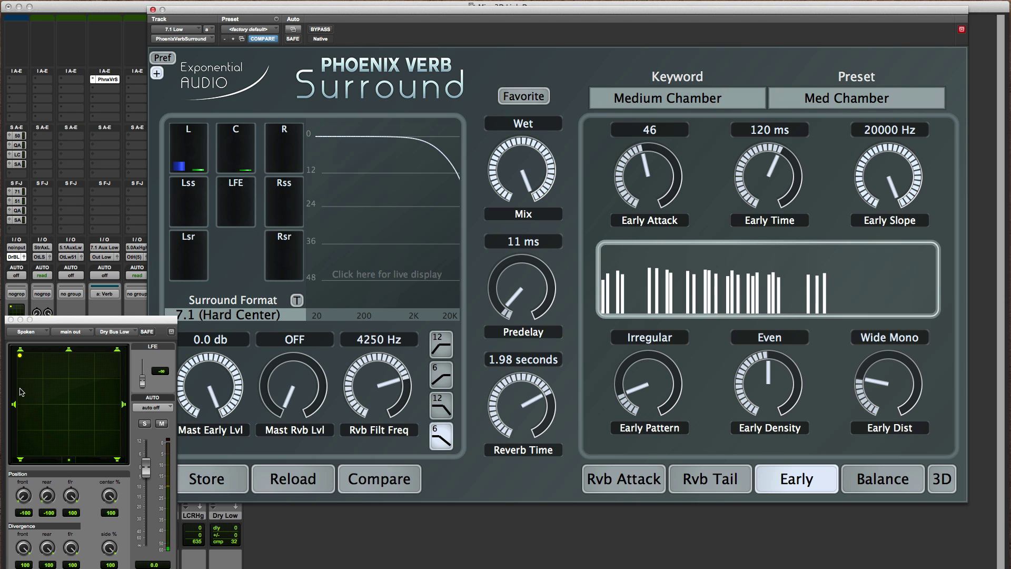
drag(21, 391, 15, 405)
drag(17, 427, 21, 462)
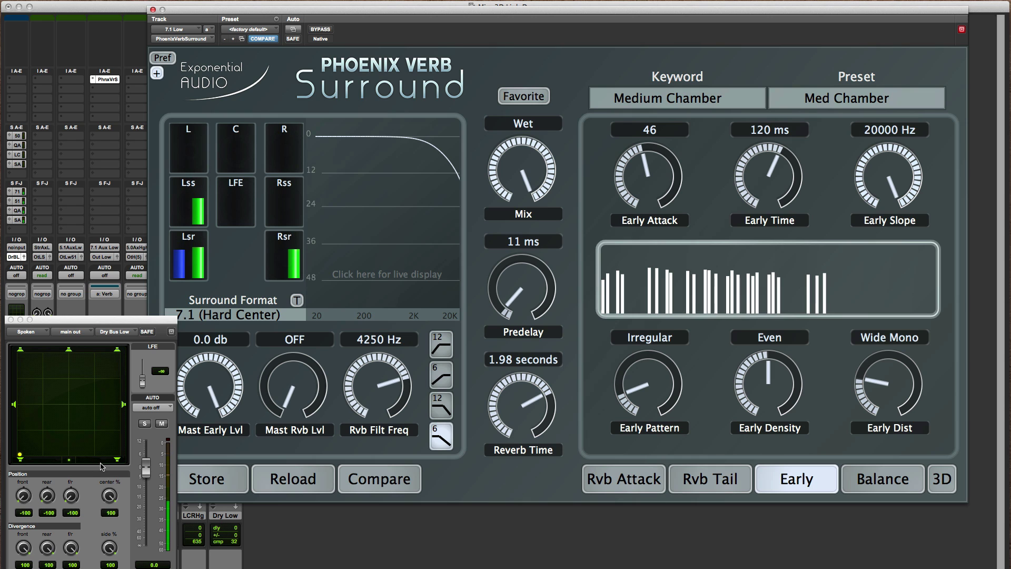
Move the source through rear-right, right side and front-right, back to front-centre
click(117, 461)
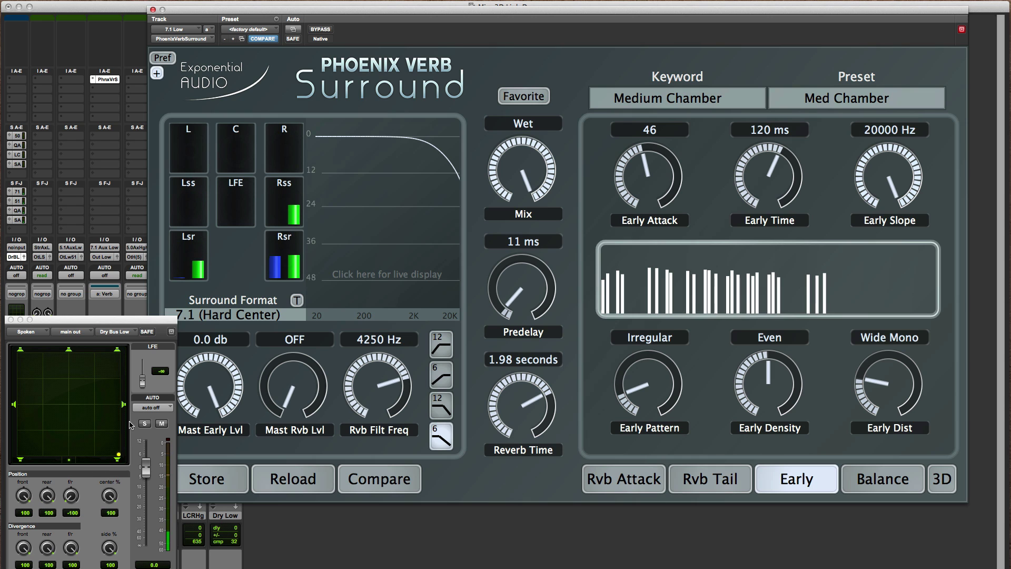
click(120, 405)
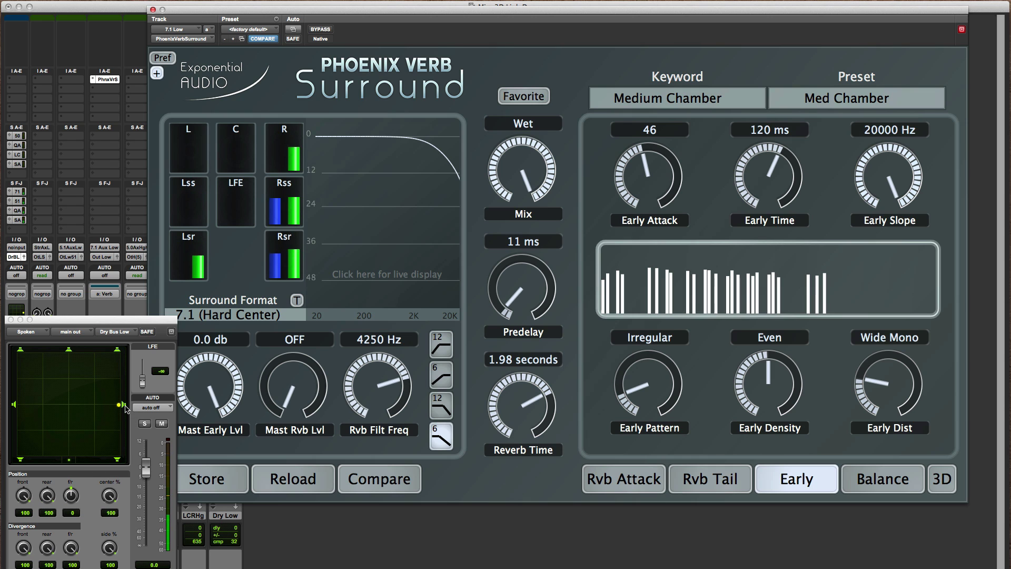
click(120, 355)
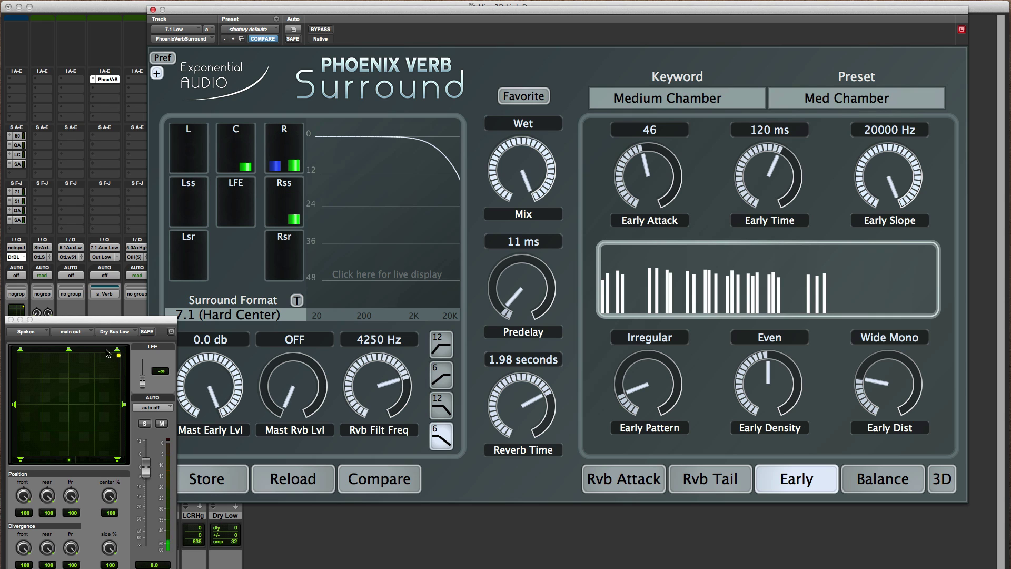
click(70, 353)
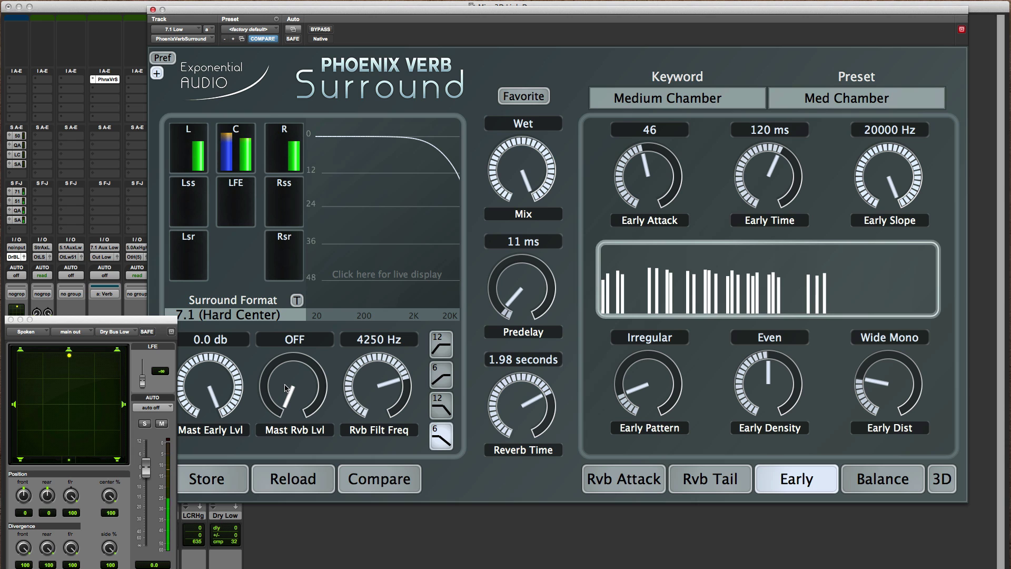
drag(285, 388, 292, 256)
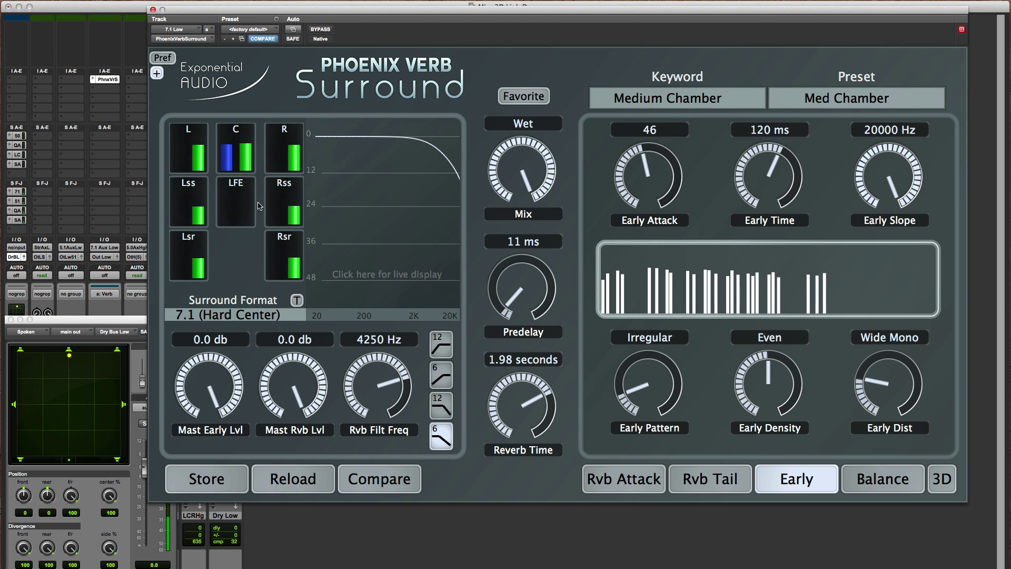
drag(291, 379, 308, 521)
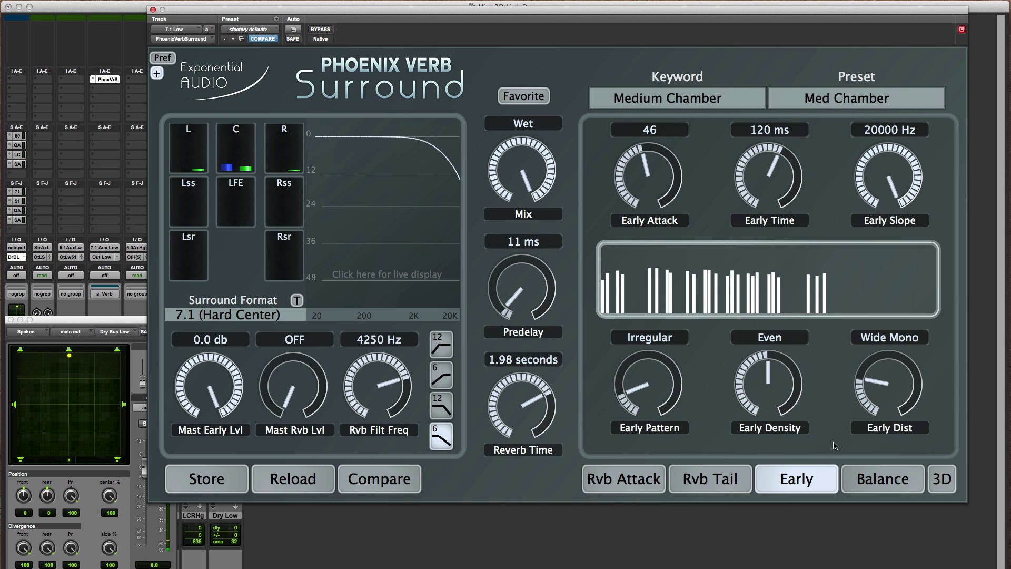
Set Early Dist to Left-Right, pan the source to the left side, then adjust it along the left edge
click(889, 389)
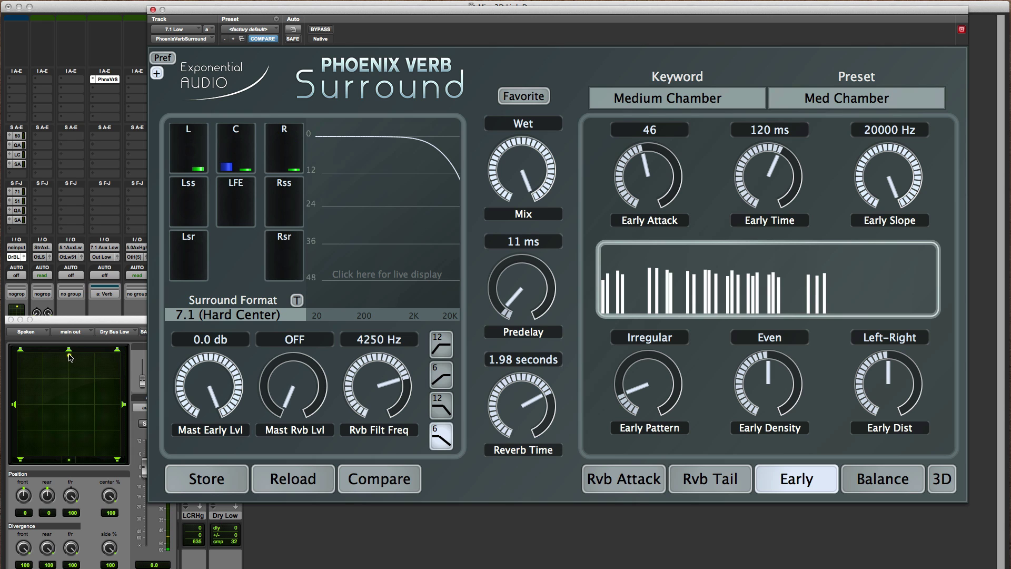
drag(70, 357, 19, 403)
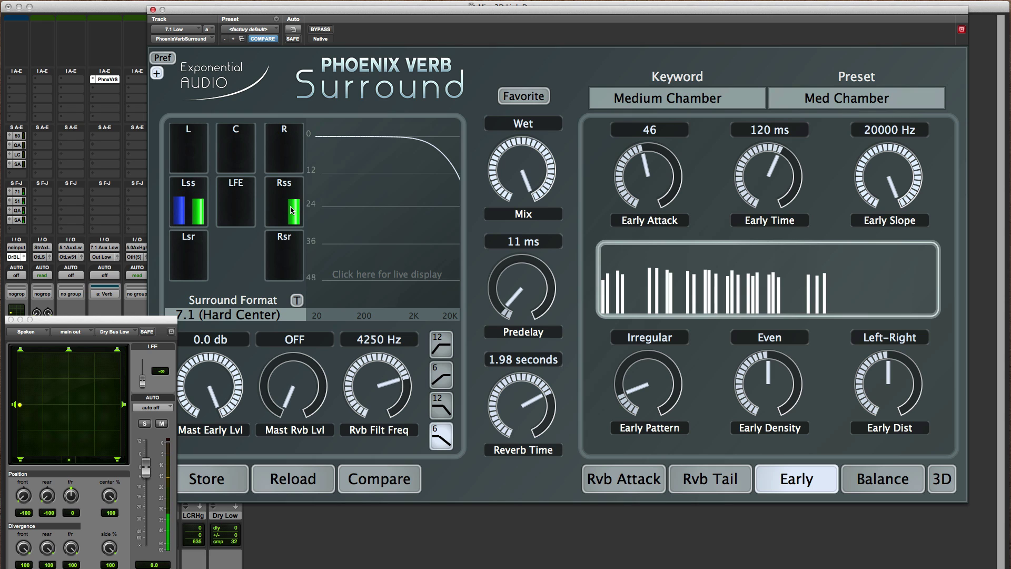
drag(20, 405, 20, 353)
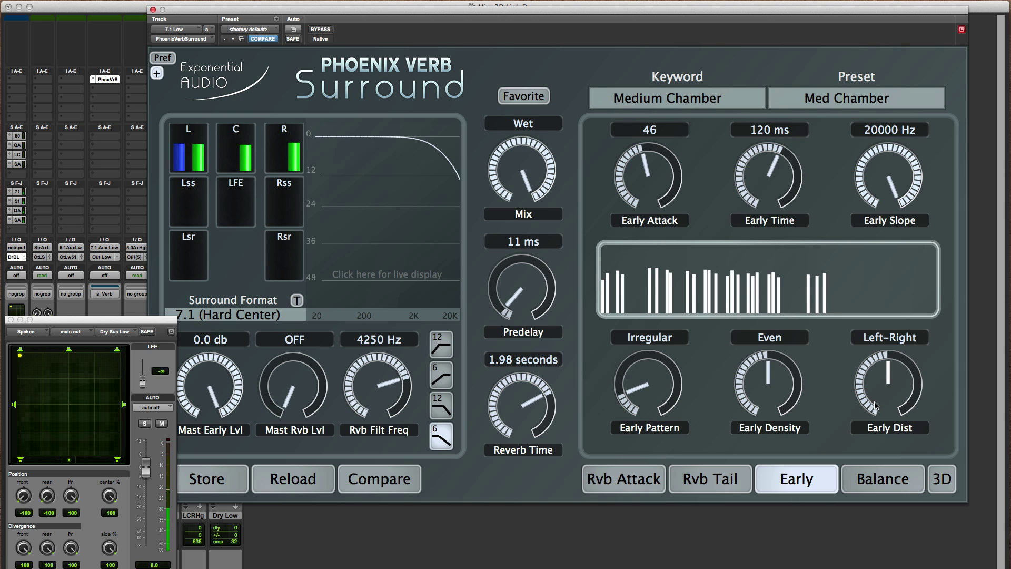
Set Early Dist to Front-Back and move the source across to the right side and back to the left
drag(875, 405, 876, 385)
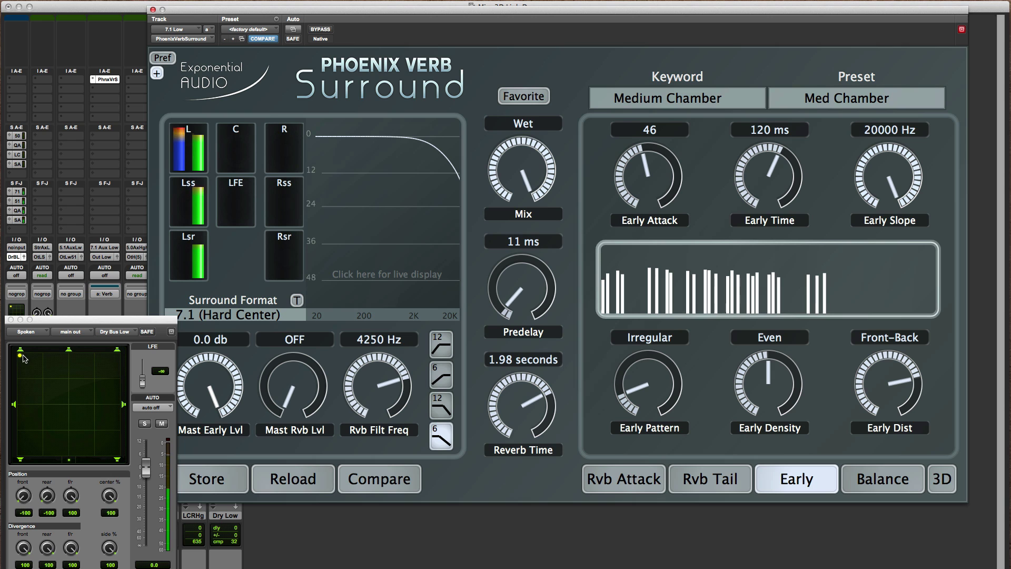
drag(19, 355, 118, 356)
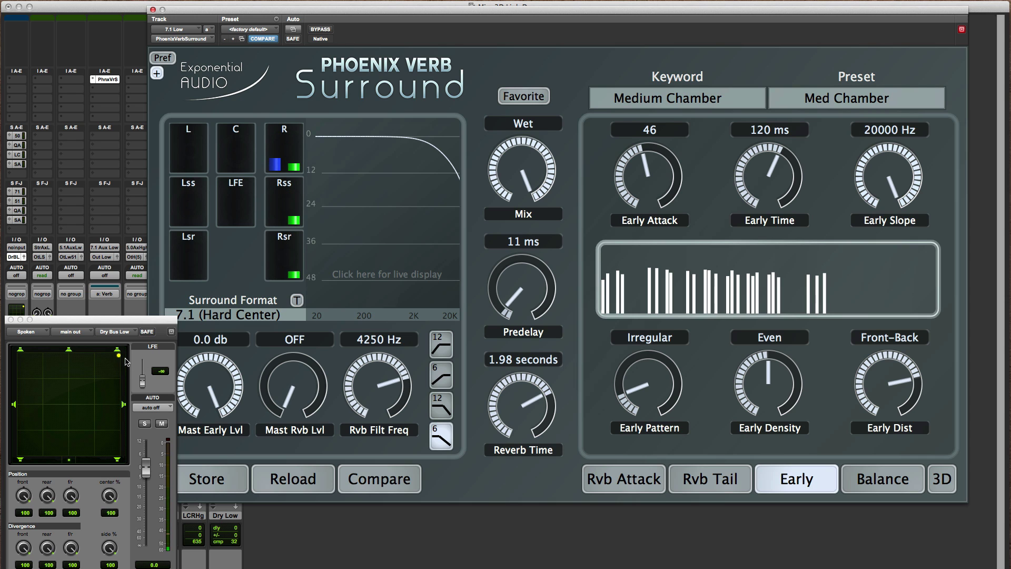
mouse_move(120, 357)
mouse_down()
mouse_move(119, 434)
mouse_move(119, 356)
mouse_up()
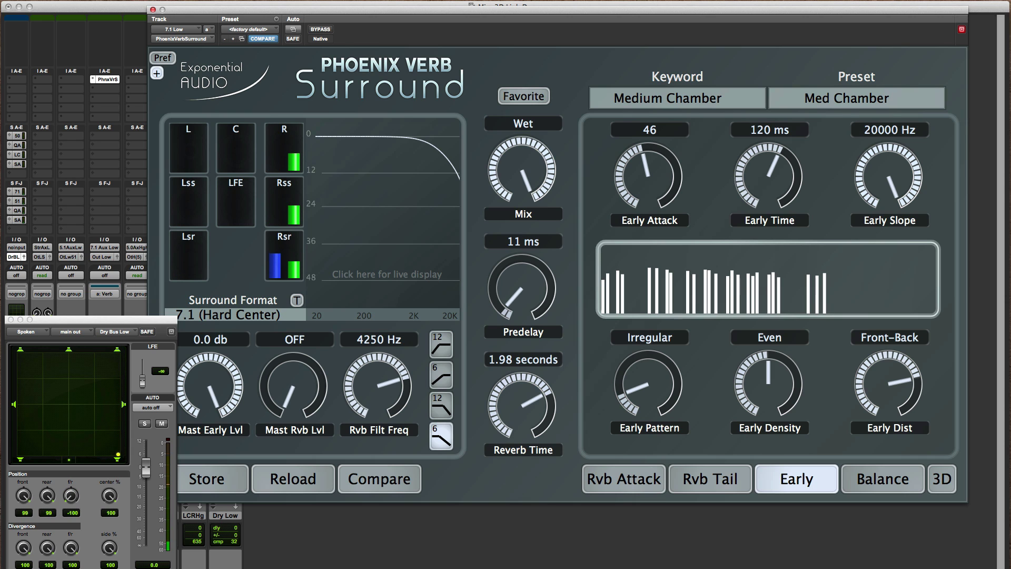
drag(119, 356, 20, 355)
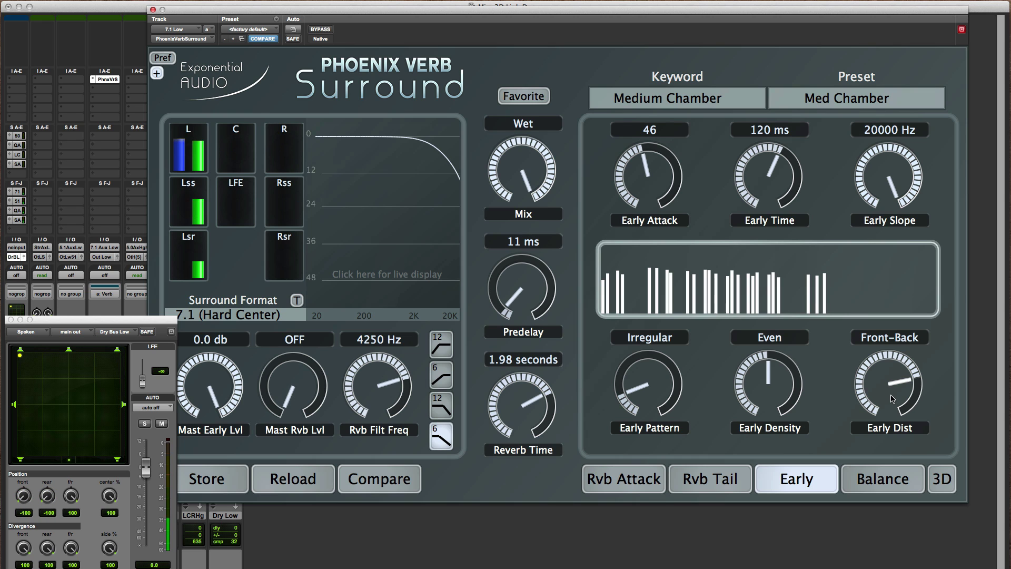
Set Early Dist to Surround and move the source between the front corners and front-centre
drag(900, 382, 892, 399)
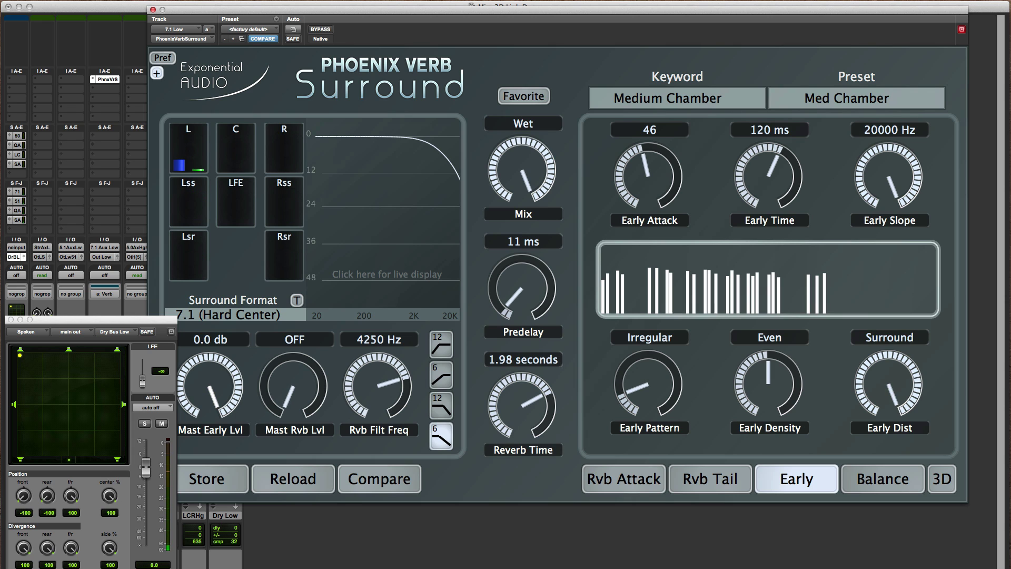
drag(20, 355, 72, 356)
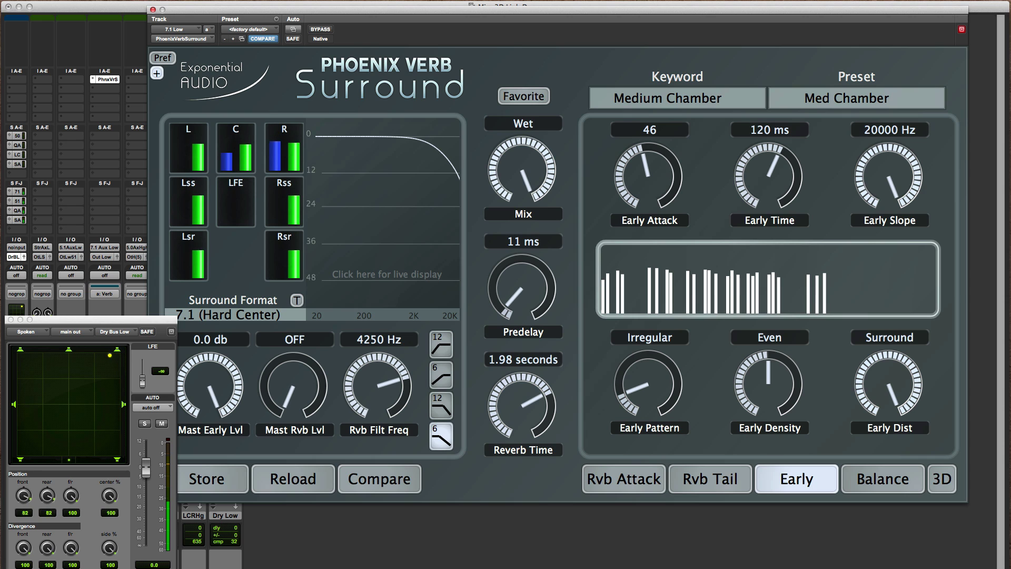
drag(120, 357, 37, 355)
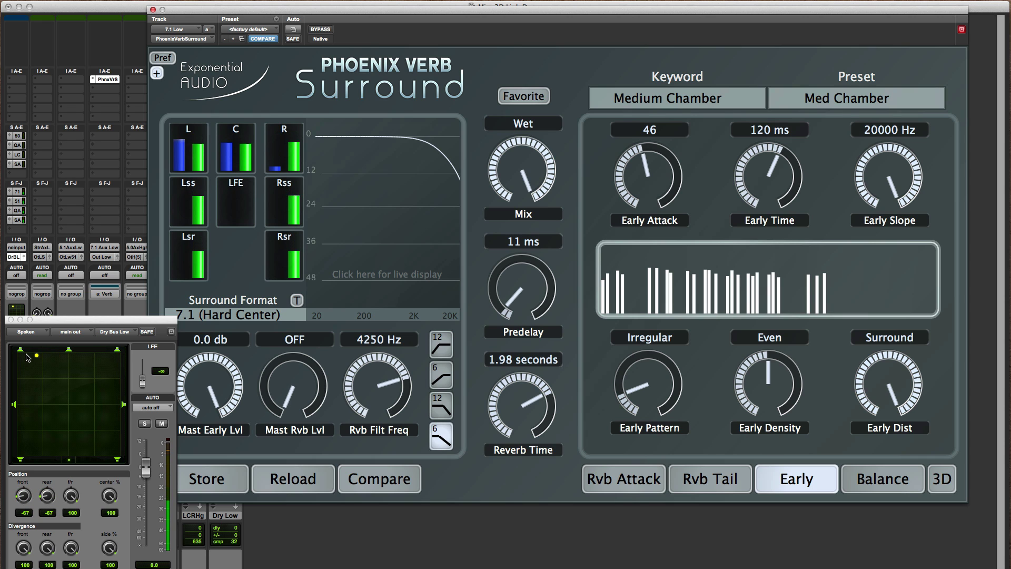